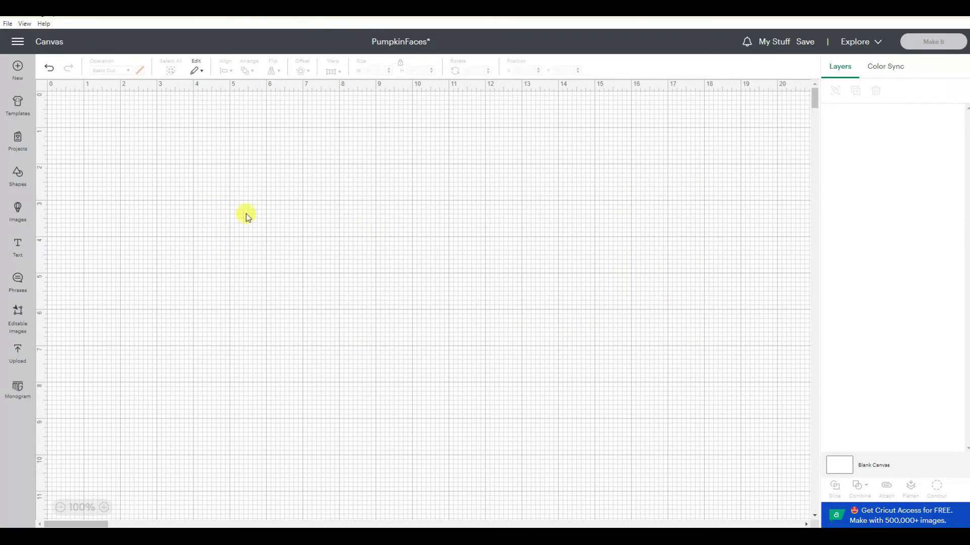
- Insert an oval shape and size it to about 6.78 x 4 in on the canvas
left_click(18, 175)
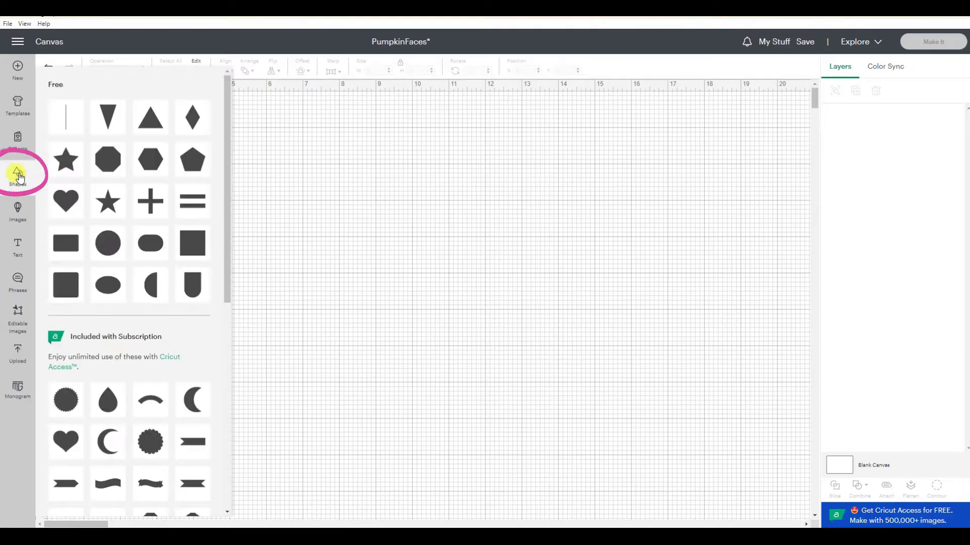
left_click(108, 241)
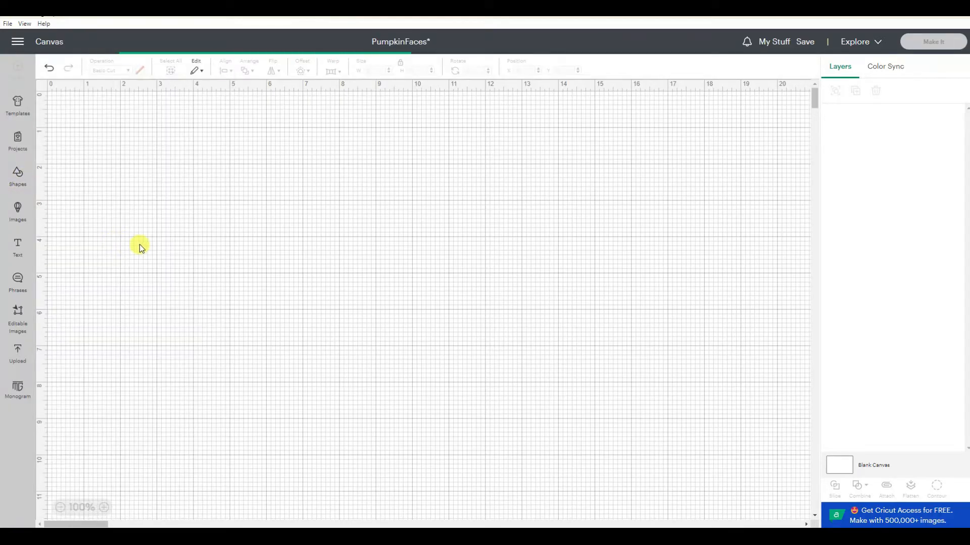
left_click_drag(89, 138, 374, 335)
left_click_drag(423, 342, 594, 342)
left_click_drag(478, 379, 477, 450)
left_click_drag(489, 377, 435, 331)
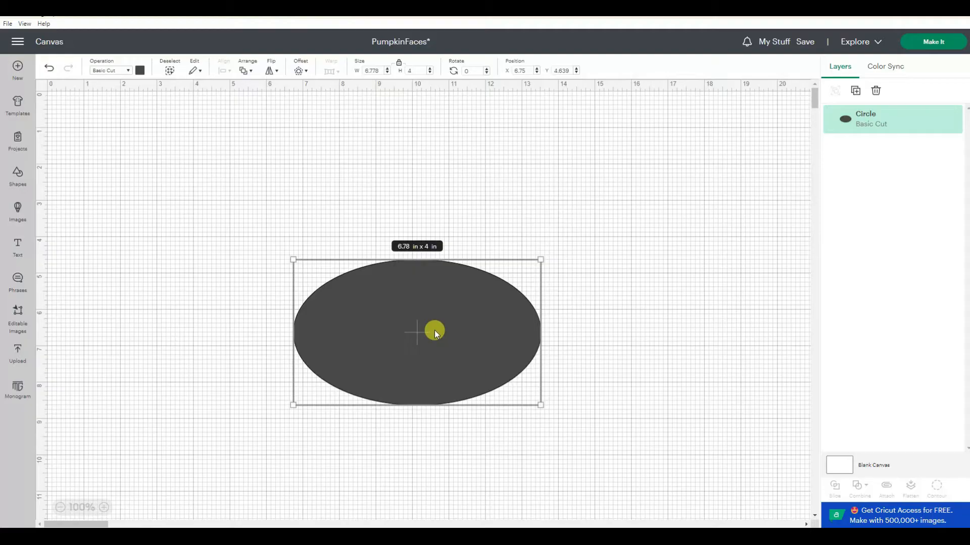
- Duplicate the oval and move the copy up so it overlaps the top of the original
right_click(434, 330)
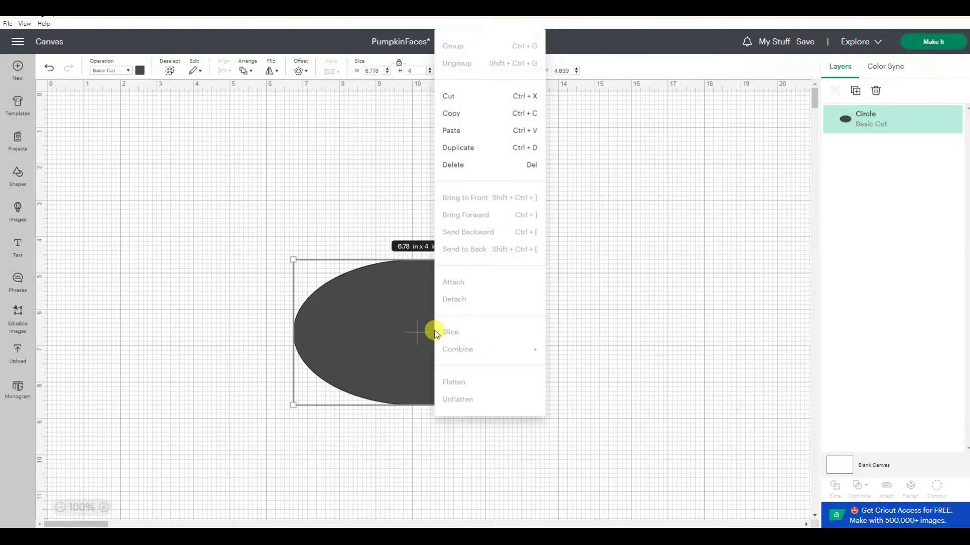
left_click(457, 148)
left_click_drag(263, 236, 469, 296)
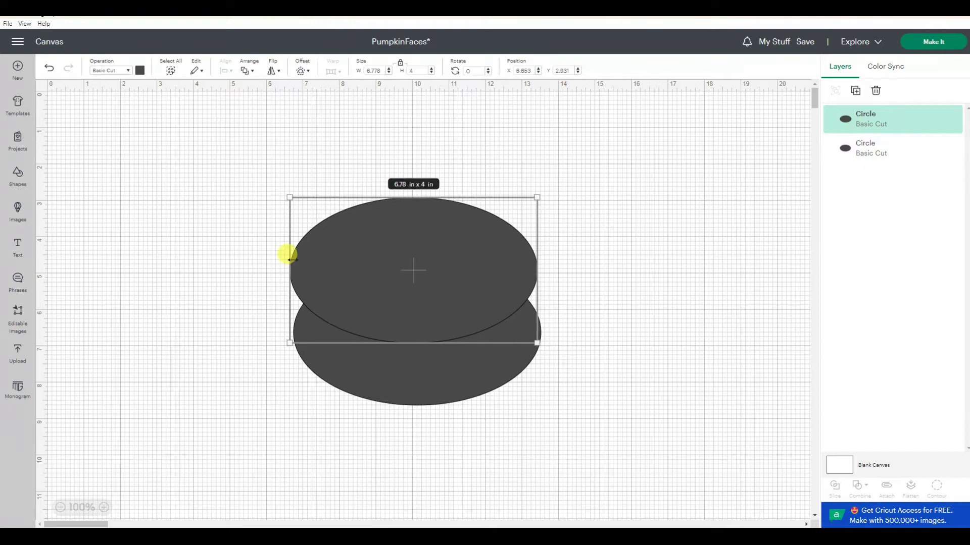
- Stretch the upper oval to about 11.5 in wide and flatten it so it covers the lower oval's top
left_click_drag(289, 258, 188, 257)
left_click_drag(262, 264, 325, 267)
left_click_drag(587, 267, 564, 283)
left_click_drag(413, 344, 416, 325)
left_click_drag(461, 299, 464, 295)
left_click(440, 391)
left_click_drag(432, 398, 441, 379)
left_click(627, 255)
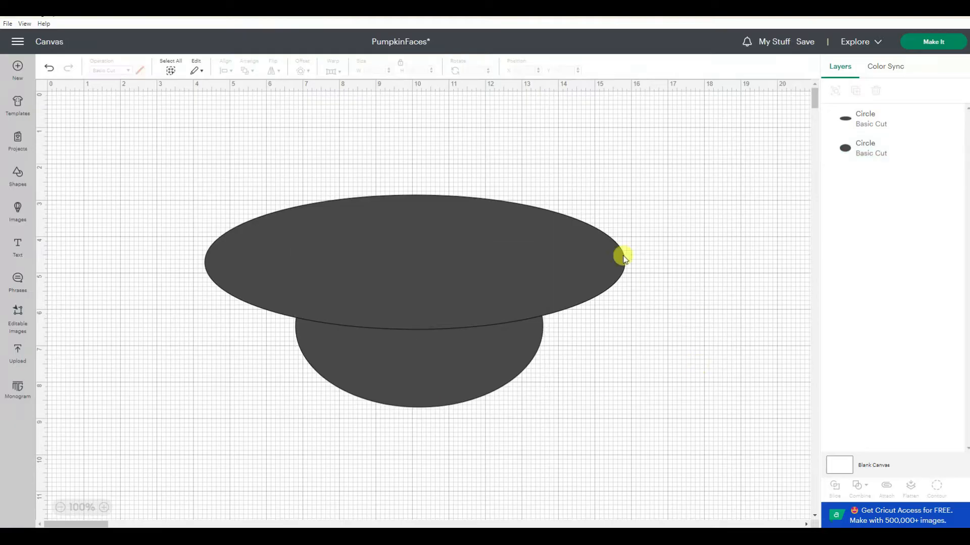
- Select both ovals and subtract the upper oval from the lower one to form a mouth shape
left_click_drag(121, 130, 786, 481)
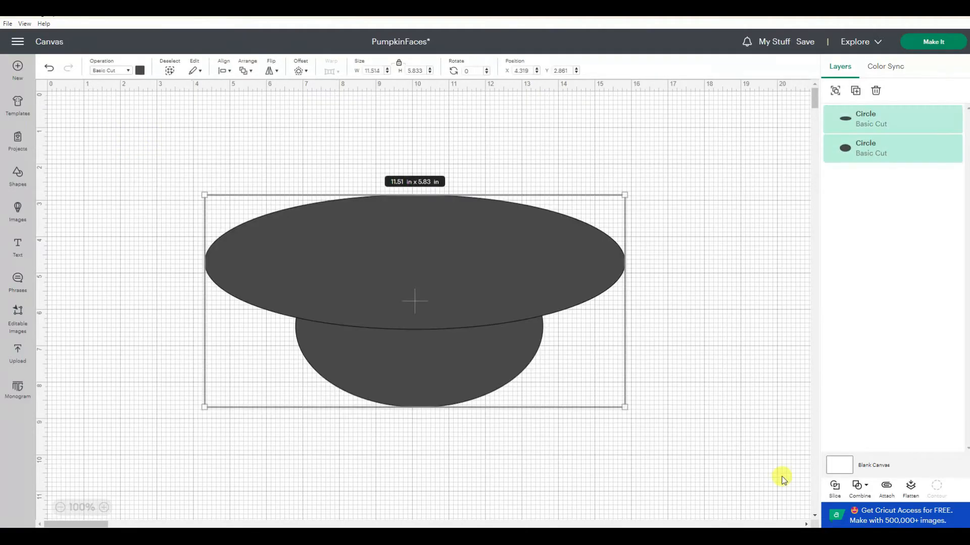
left_click(857, 486)
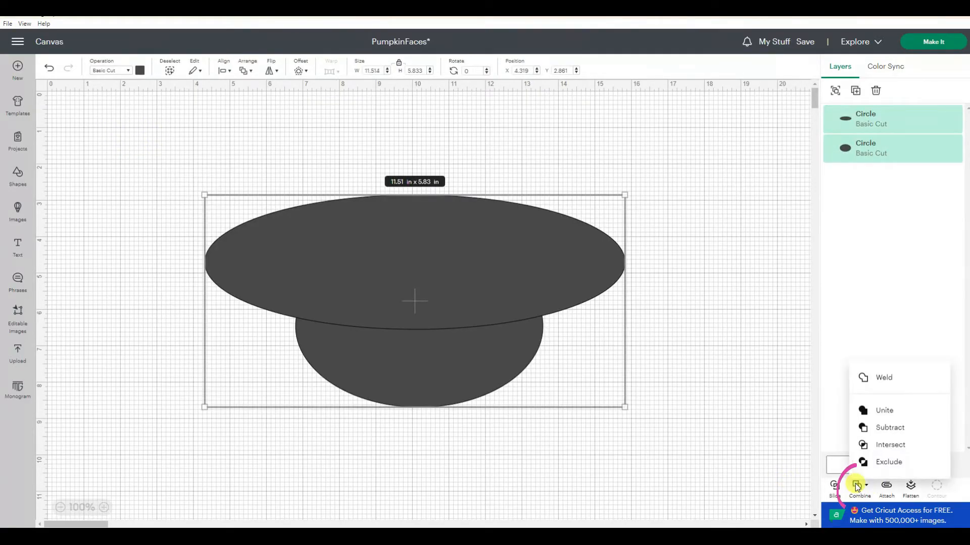
left_click(890, 428)
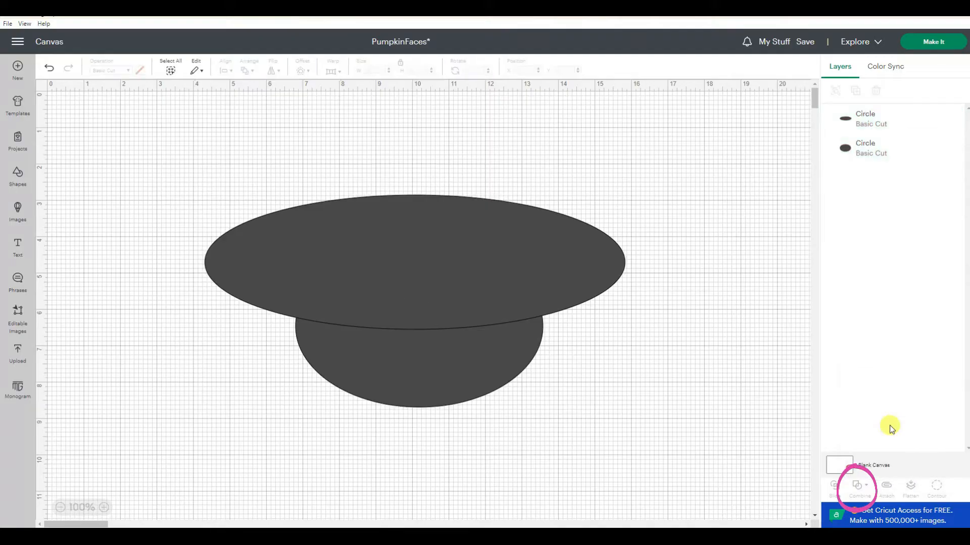
- Reposition the mouth shape on the canvas
left_click_drag(420, 365, 396, 304)
left_click_drag(374, 360, 380, 388)
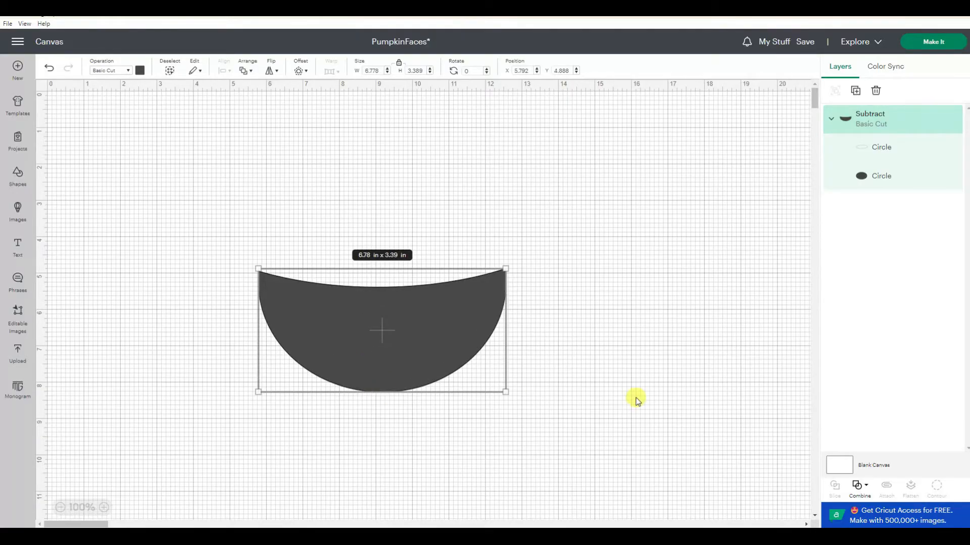
left_click(626, 382)
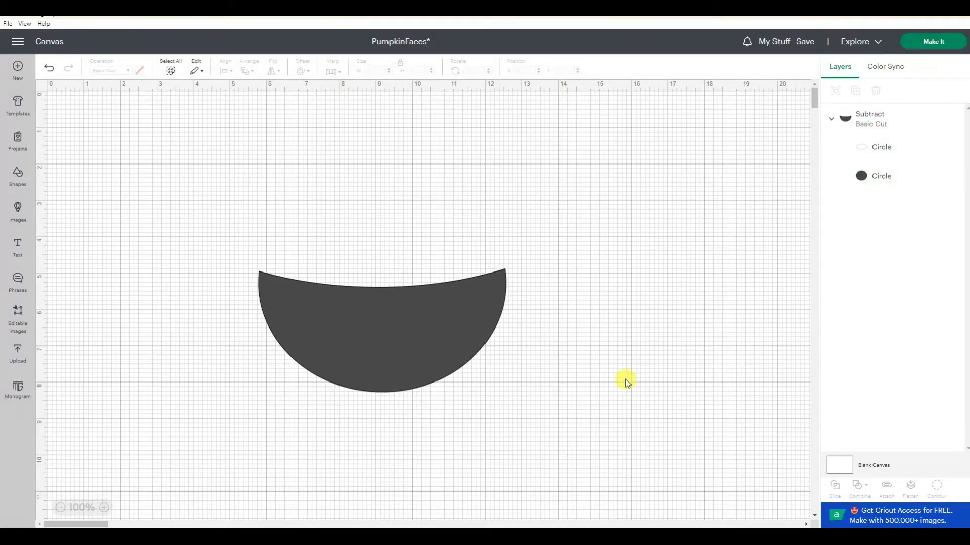
- Duplicate the mouth shape and move the copy off to the side, then reselect the original
left_click(424, 346)
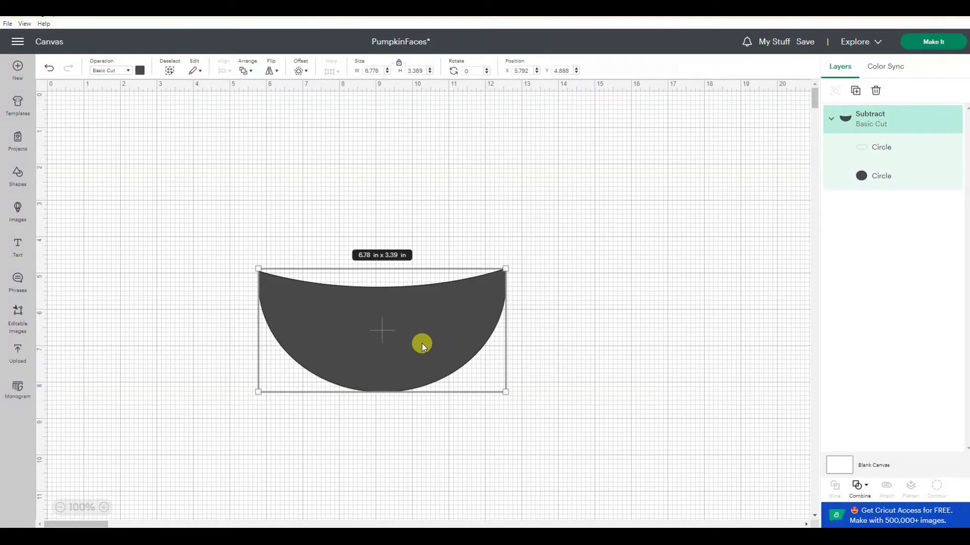
right_click(422, 343)
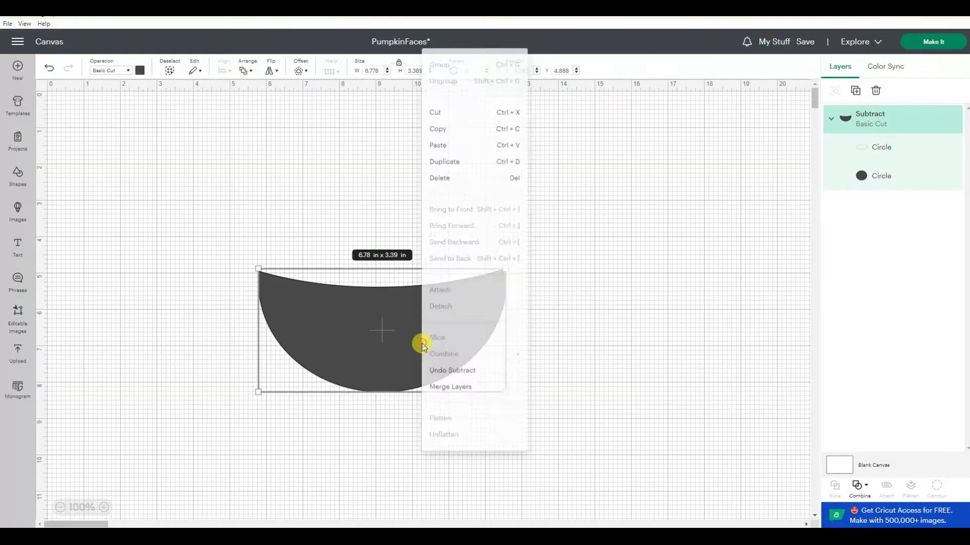
left_click(441, 147)
left_click_drag(218, 207, 934, 382)
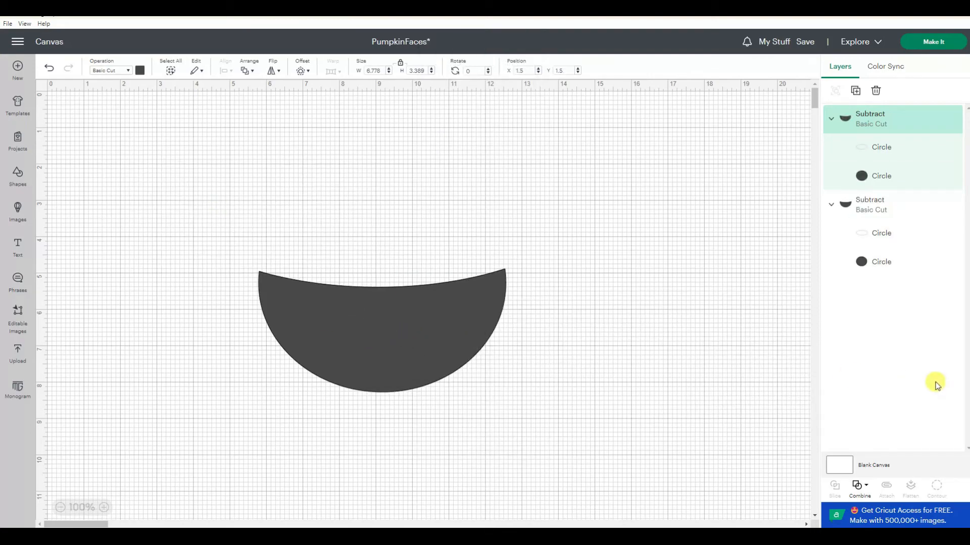
left_click(427, 344)
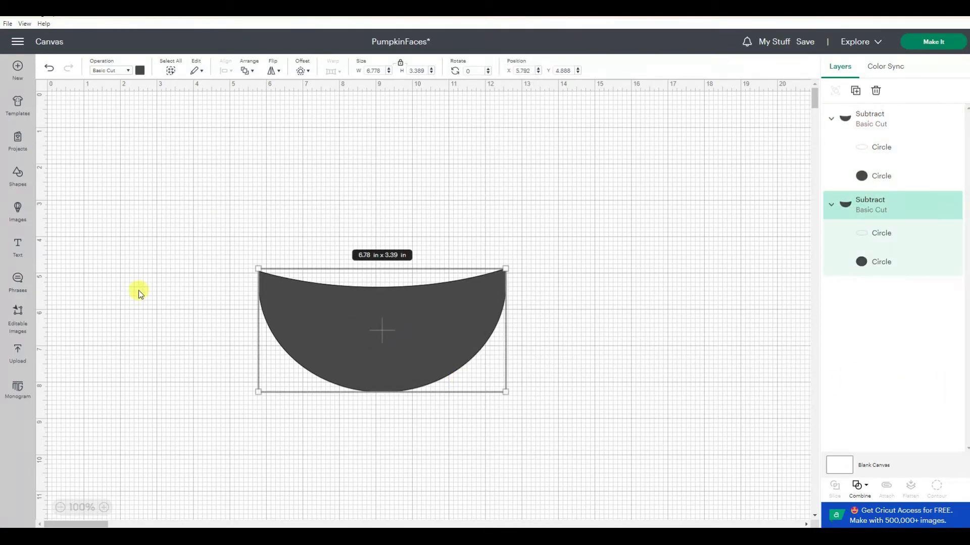
- Insert a square, shrink it to about 1.14 in, and place it tilted at the mouth's upper left edge
left_click(18, 175)
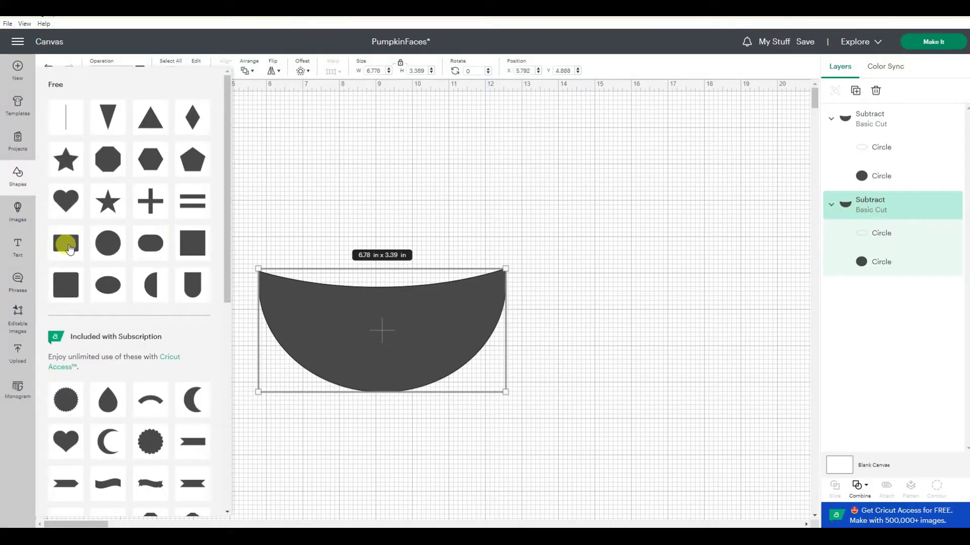
left_click(191, 244)
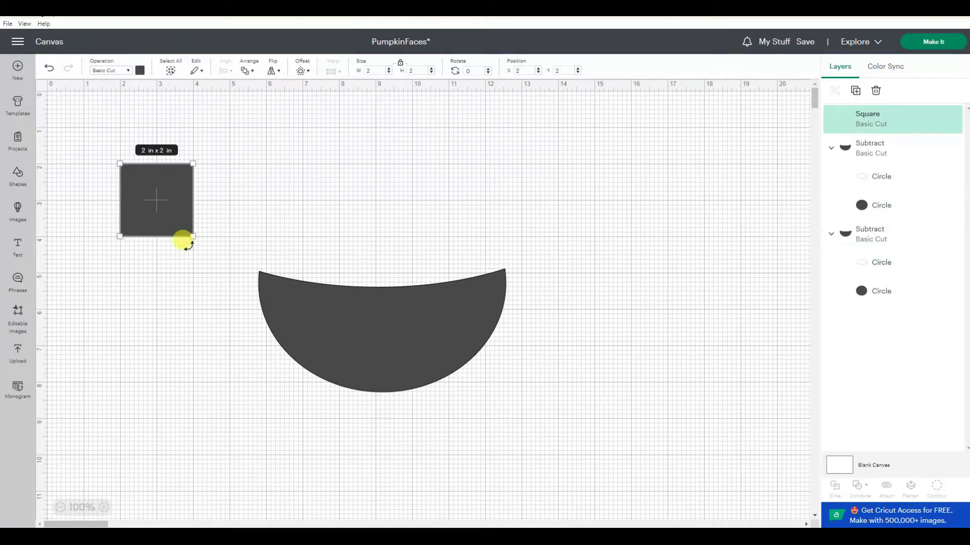
left_click_drag(191, 234, 162, 205)
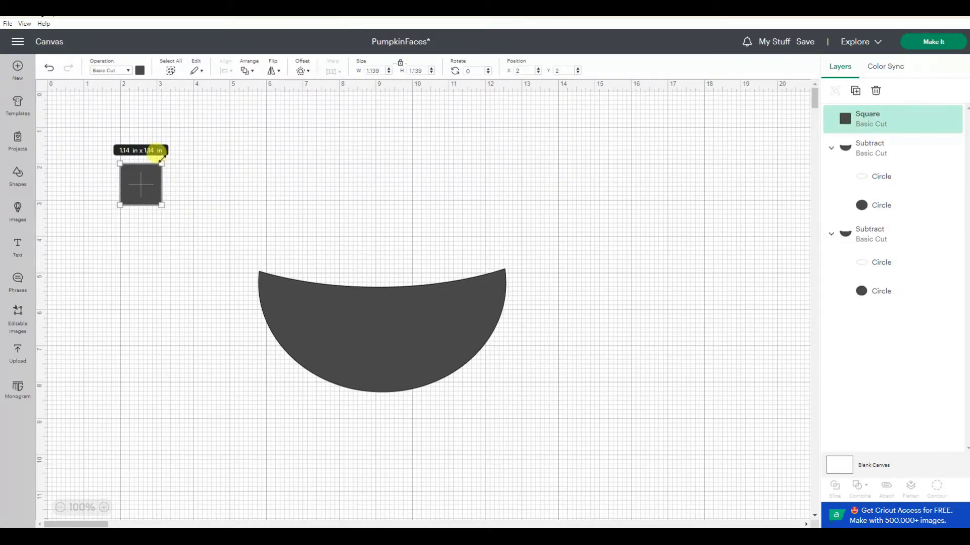
left_click_drag(163, 165, 326, 275)
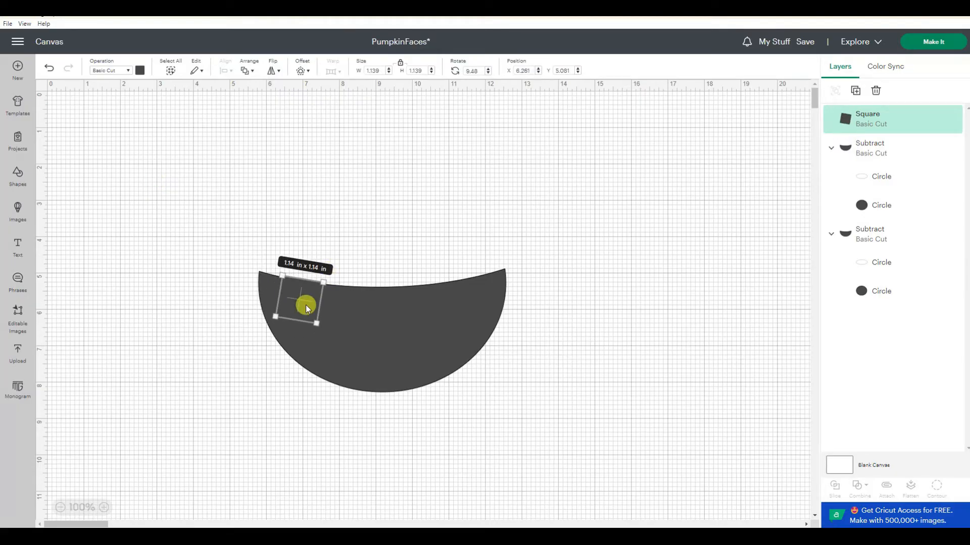
- Duplicate the square and place the copy tilted at the mouth's upper right edge
right_click(305, 301)
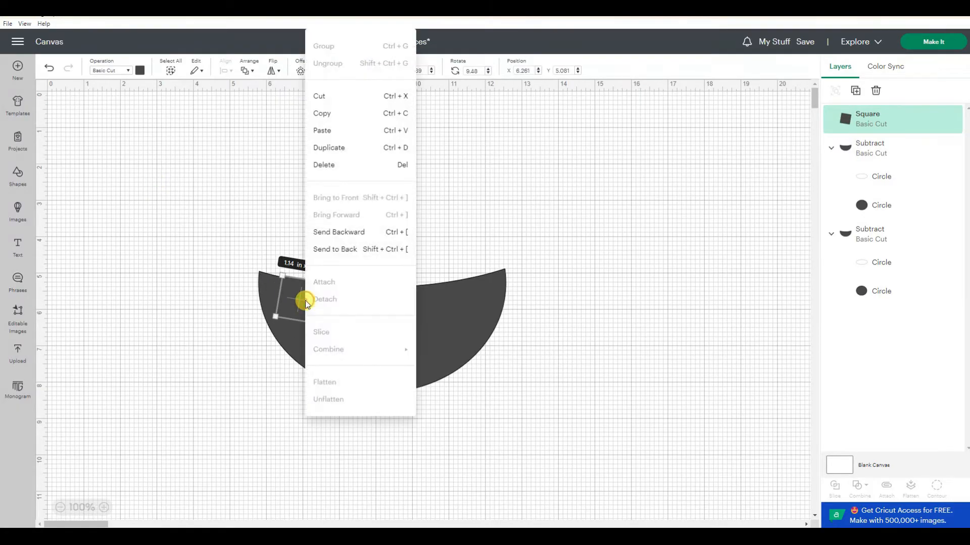
left_click(356, 149)
left_click_drag(174, 215, 408, 285)
left_click_drag(445, 310, 457, 303)
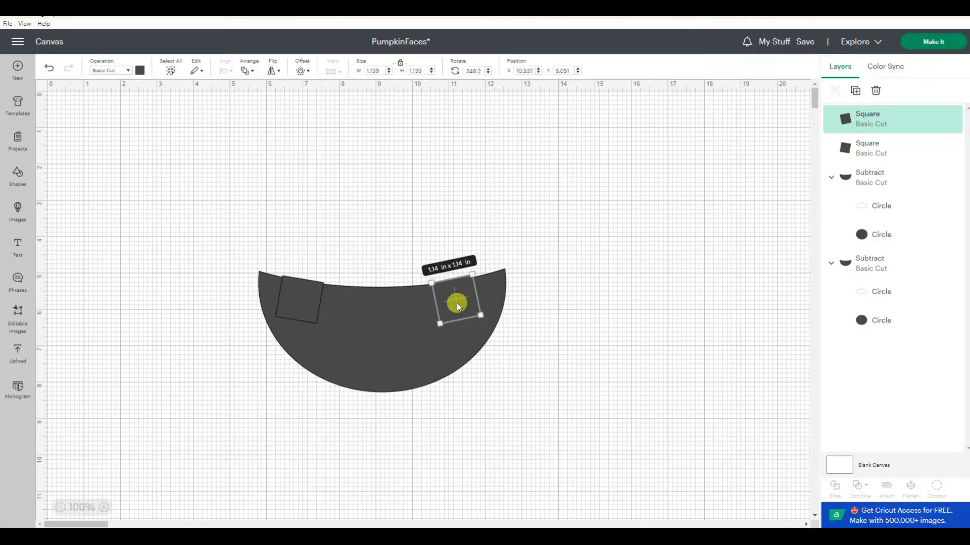
- Duplicate a square for the upper centre of the mouth, straighten it, and nudge the right square
right_click(453, 303)
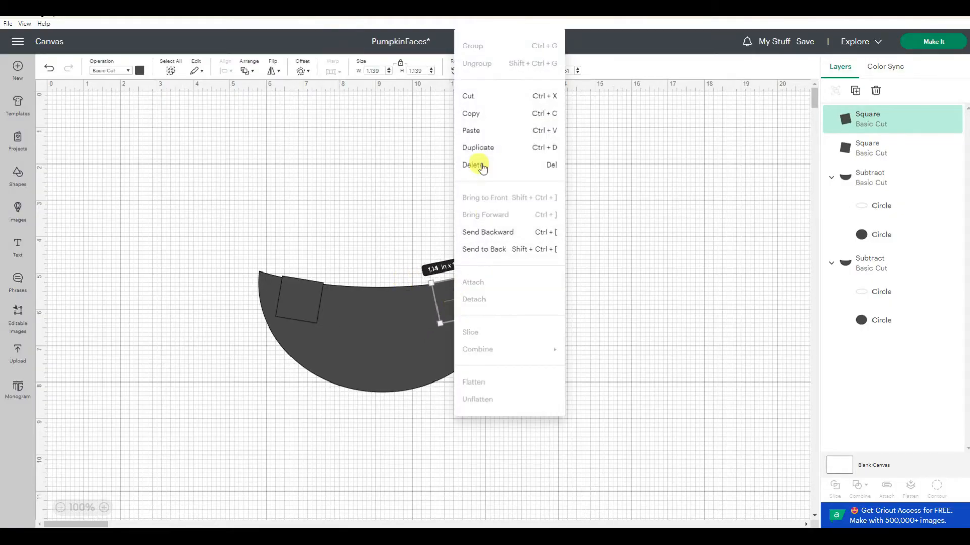
left_click(478, 148)
left_click_drag(178, 214, 409, 271)
left_click(387, 299)
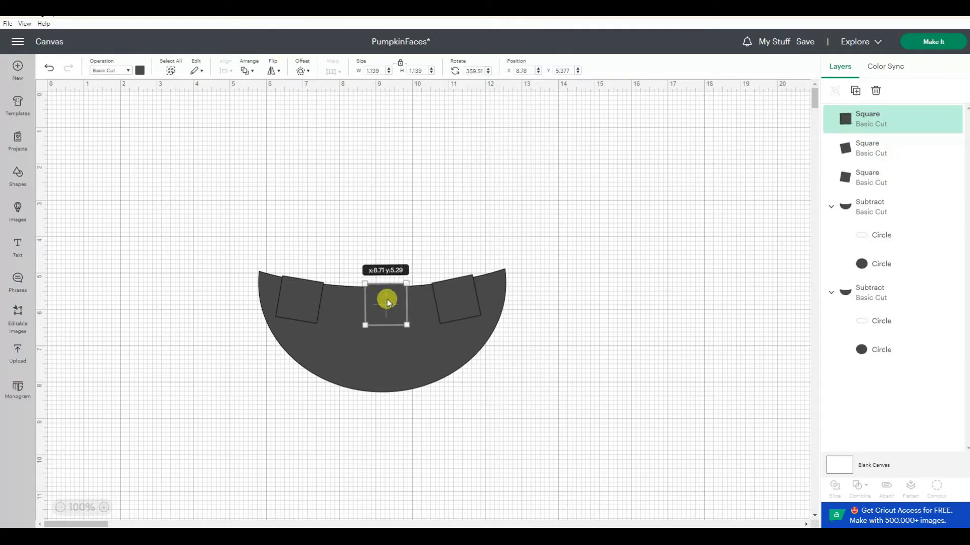
left_click_drag(452, 294, 465, 292)
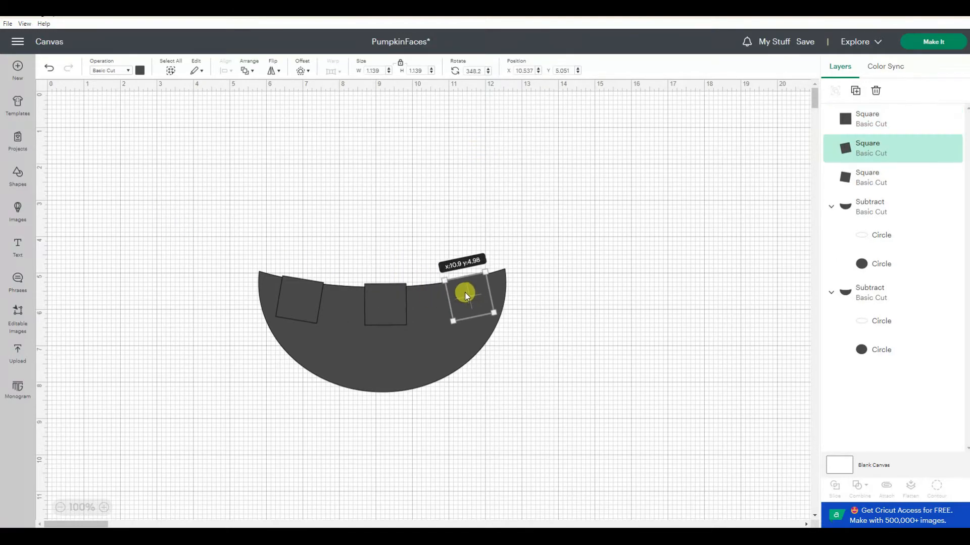
- Duplicate the centre square and place the copy tilted at the mouth's lower left
left_click(385, 305)
right_click(385, 305)
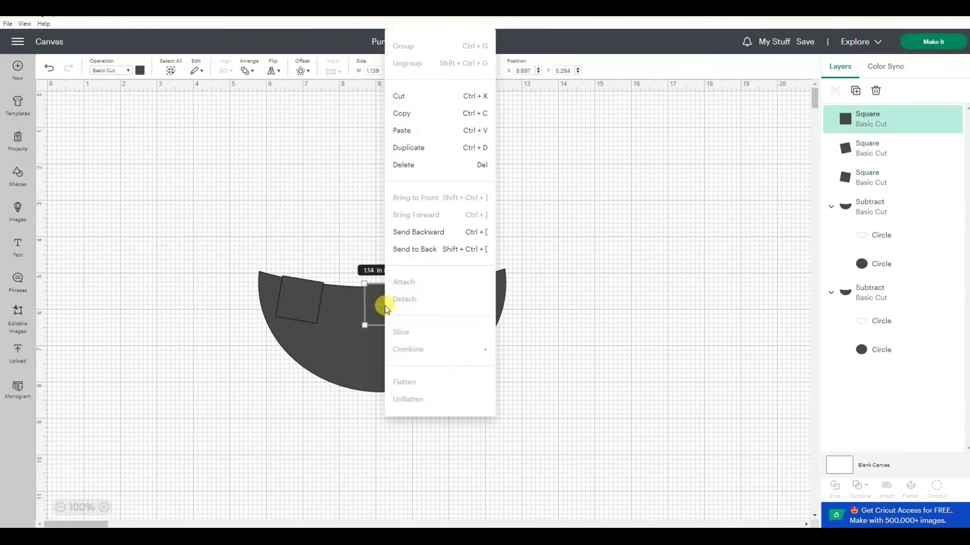
left_click(412, 148)
left_click_drag(202, 241, 339, 365)
- Duplicate another square and place it tilted at the mouth's lower right
right_click(345, 362)
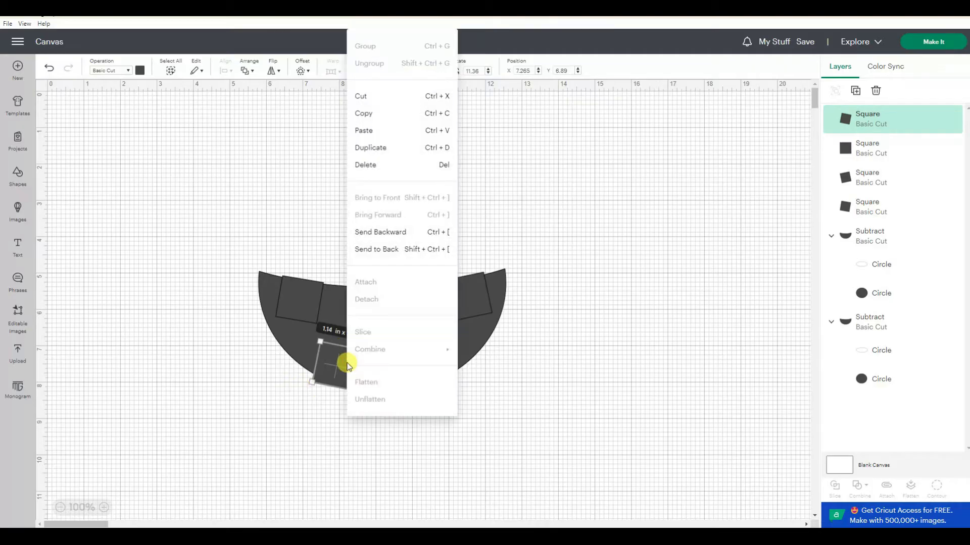
left_click(394, 153)
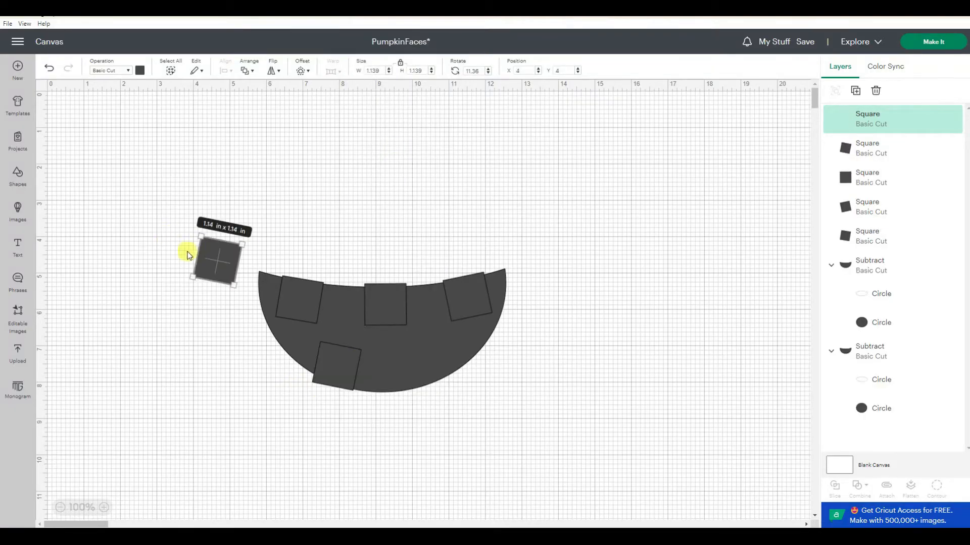
left_click_drag(222, 260, 432, 369)
left_click_drag(460, 409, 516, 402)
- Select the mouth and all five squares and subtract the squares to cut out the teeth
left_click_drag(198, 217, 536, 429)
left_click(860, 488)
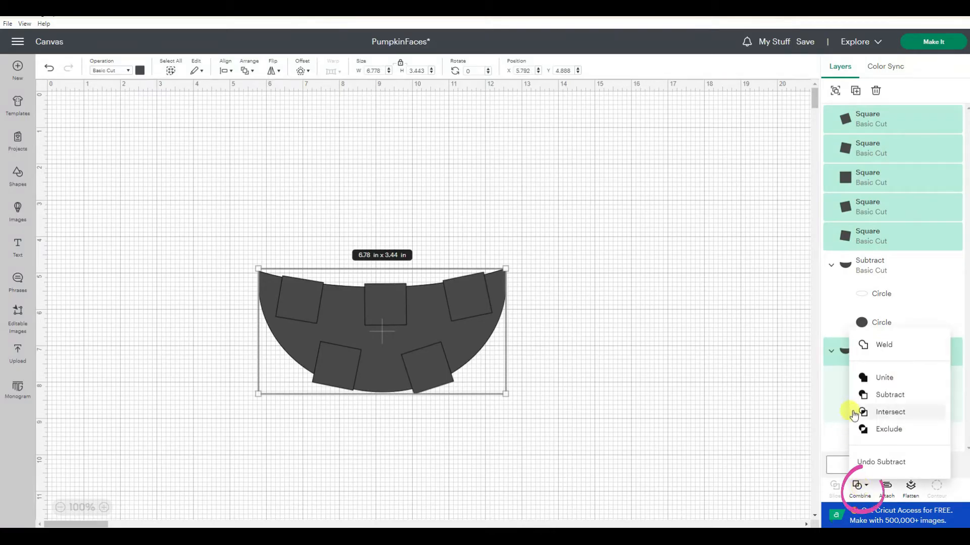
left_click(871, 397)
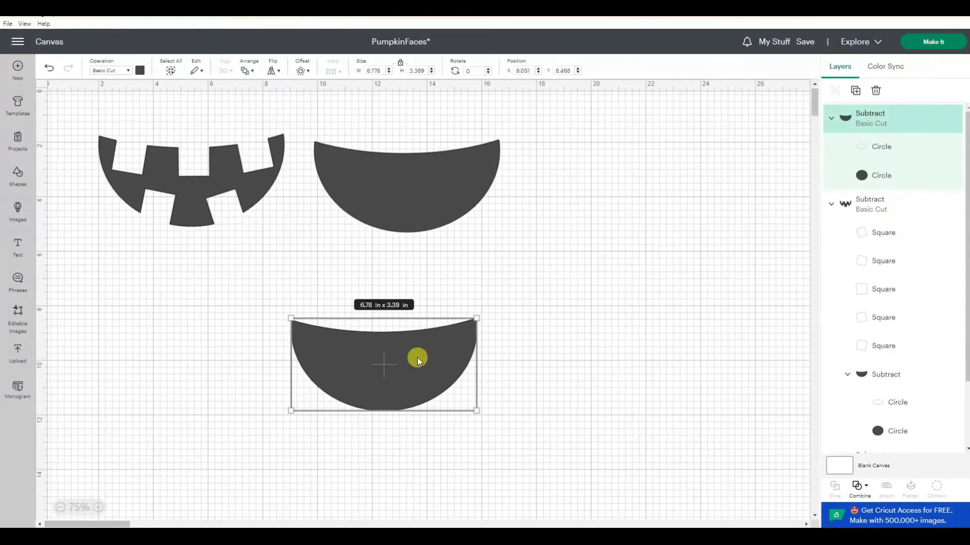
- Move the remaining plain mouth copy lower on the canvas
left_click(101, 509)
left_click_drag(368, 404, 510, 377)
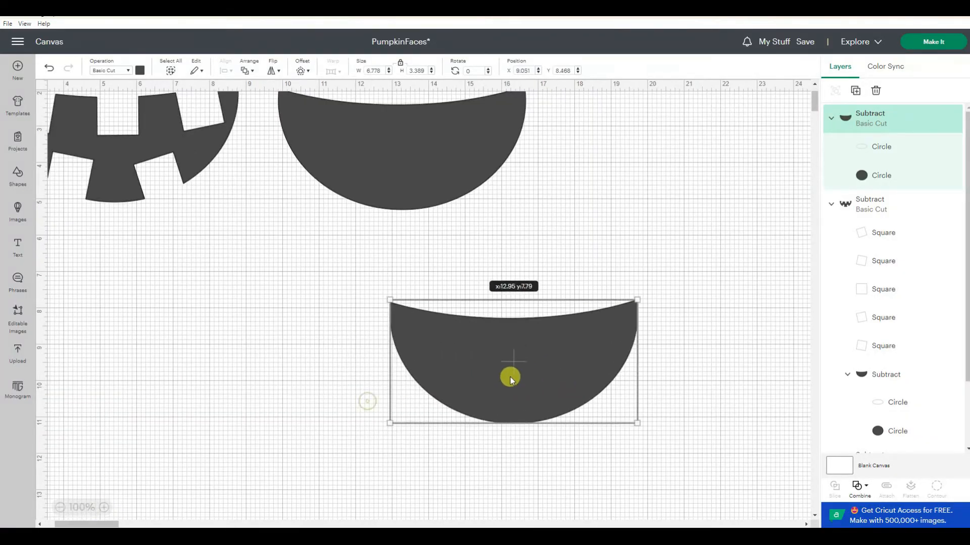
- Add a text box reading SPOOKY and place it just above the plain mouth
left_click(18, 243)
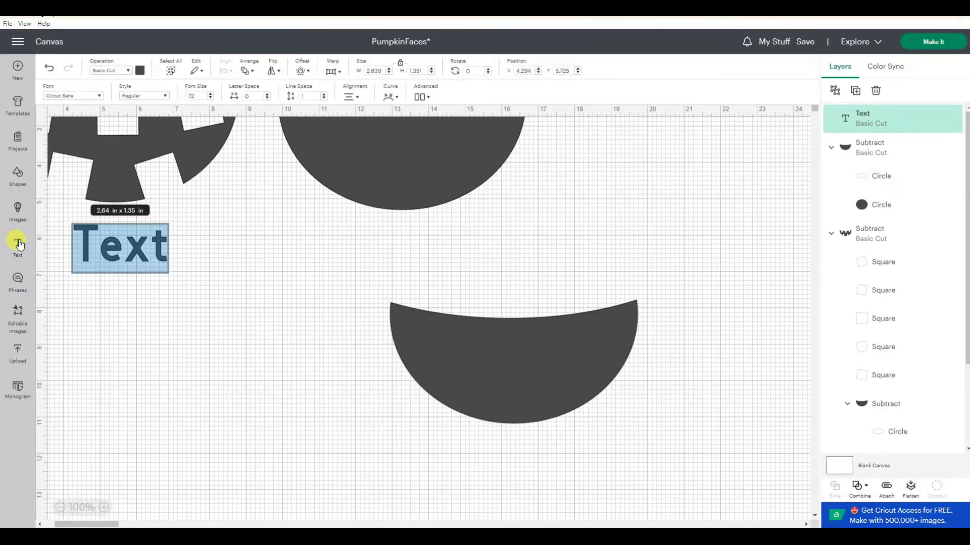
type("SPOOKY")
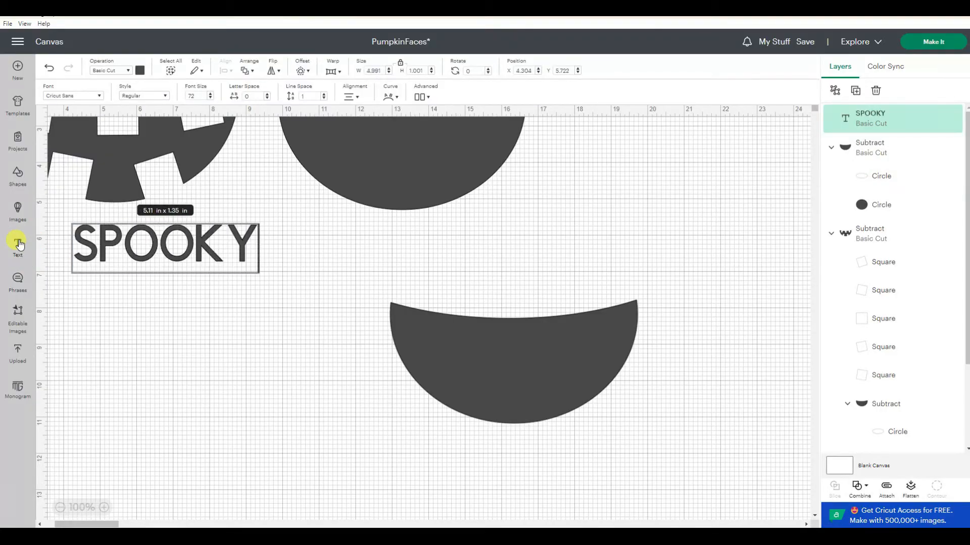
left_click(128, 386)
left_click_drag(184, 235, 580, 252)
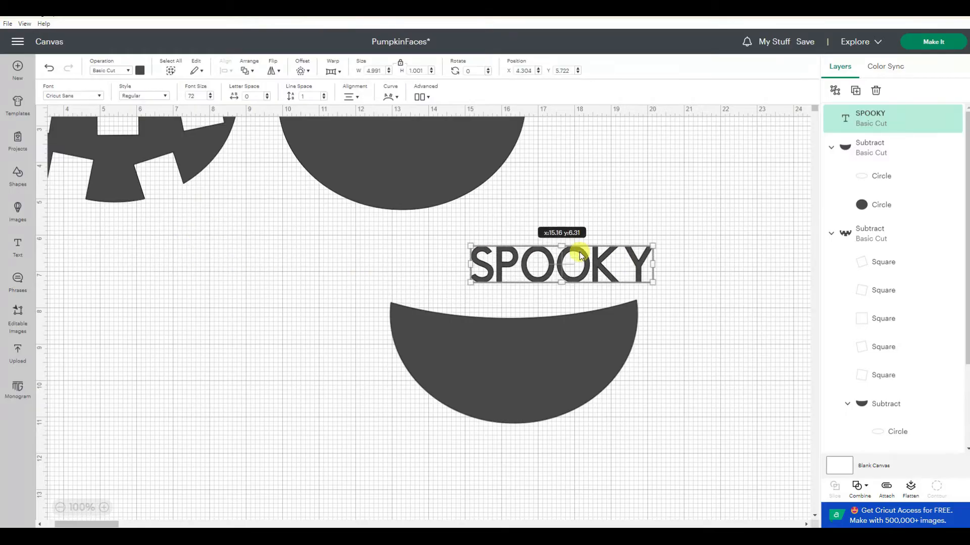
- Filter the Cricut fonts to exclude Writing and change the SPOOKY text to a Favorite Fonts Collection font
left_click(94, 99)
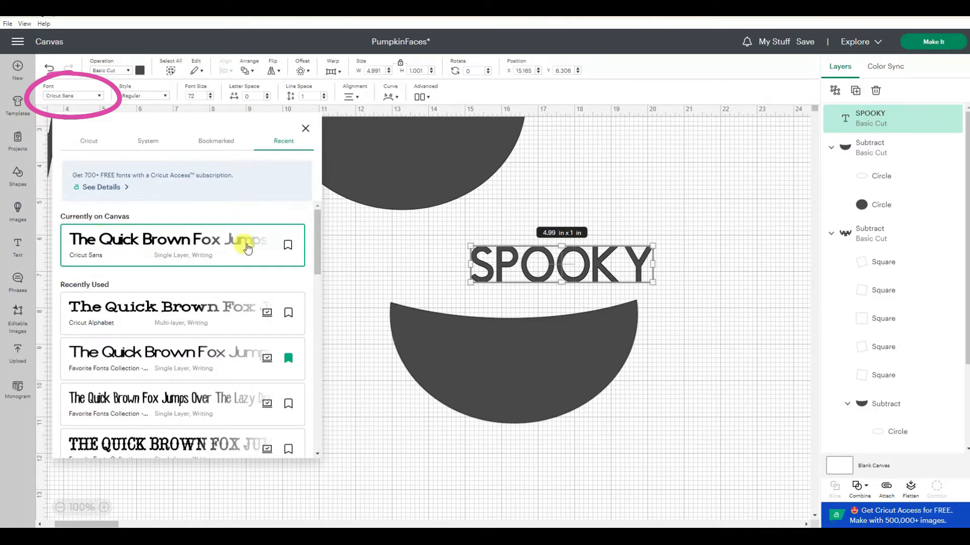
left_click(88, 143)
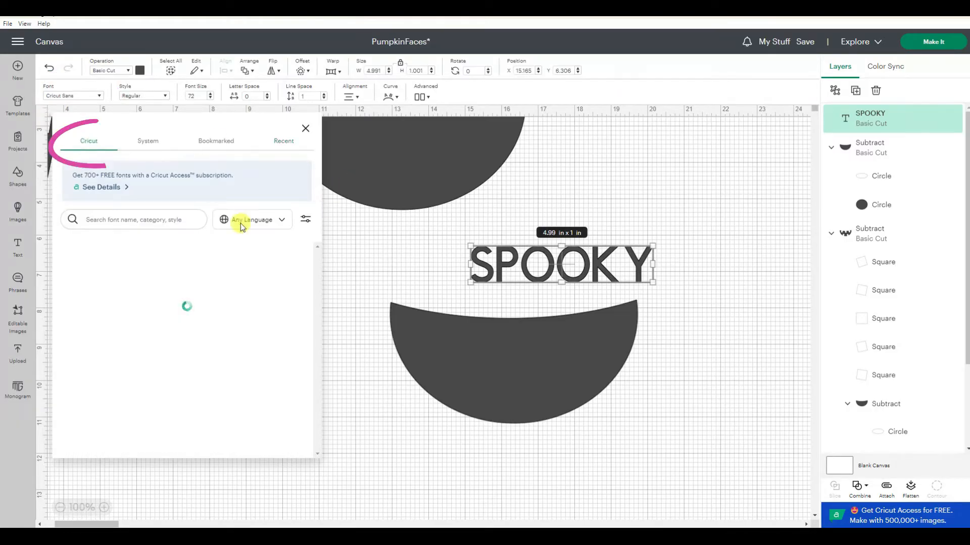
left_click(306, 220)
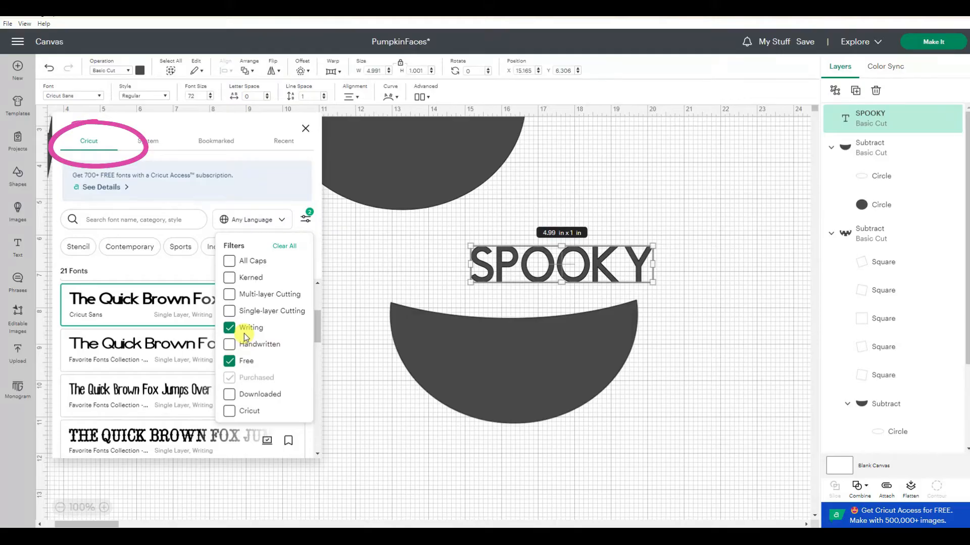
left_click(230, 329)
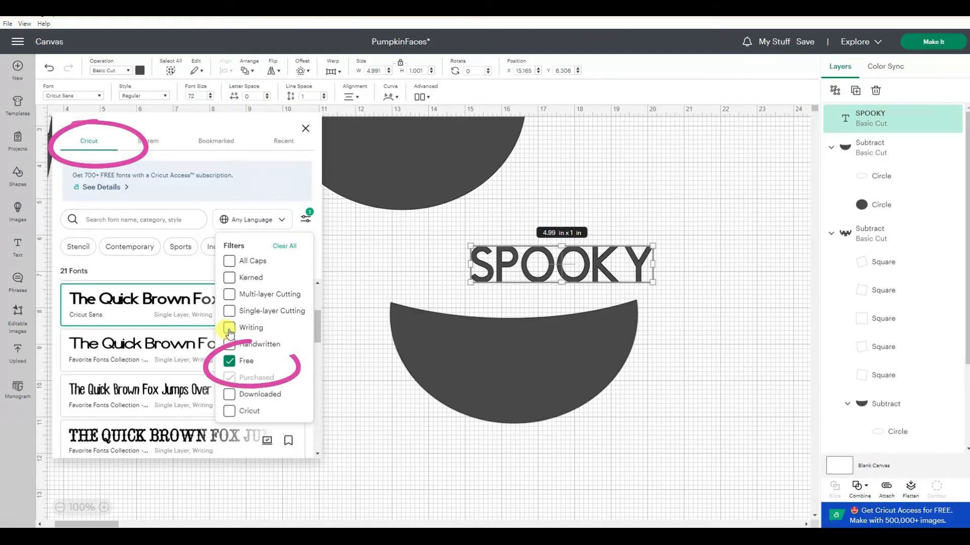
left_click(100, 349)
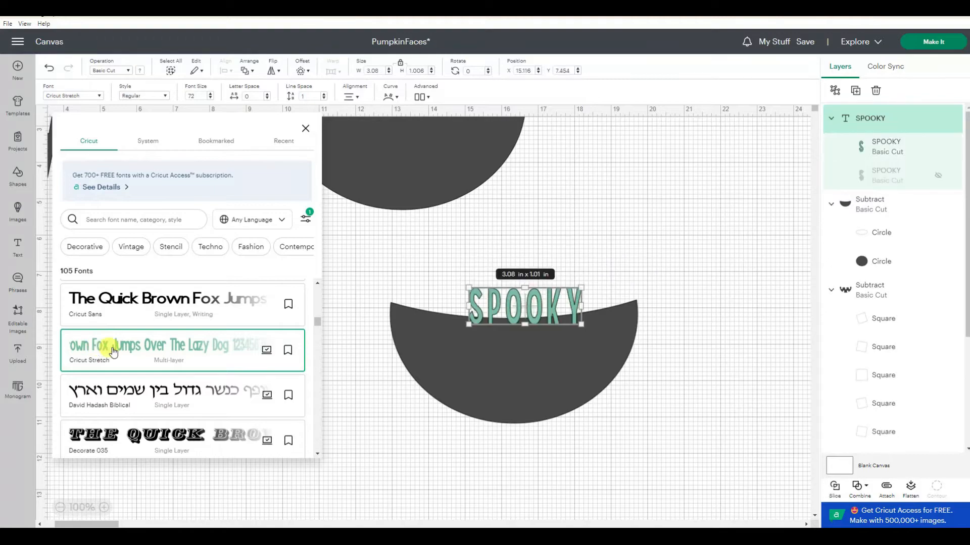
scroll(169, 370, "down", 3)
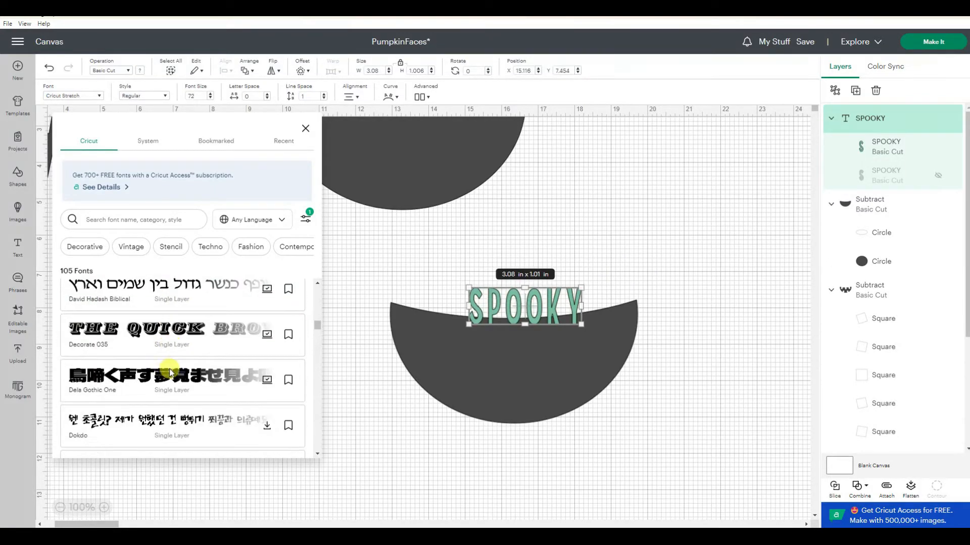
scroll(171, 374, "down", 5)
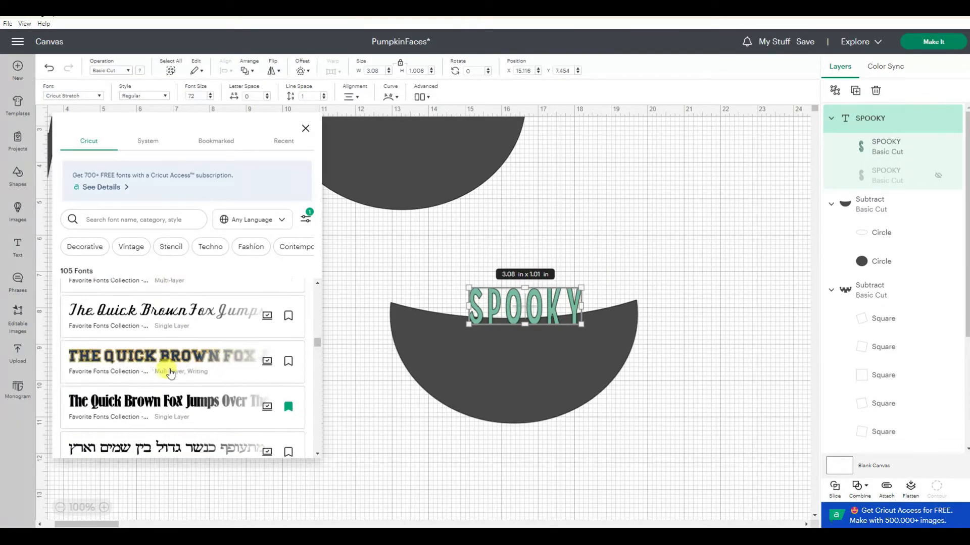
left_click(174, 396)
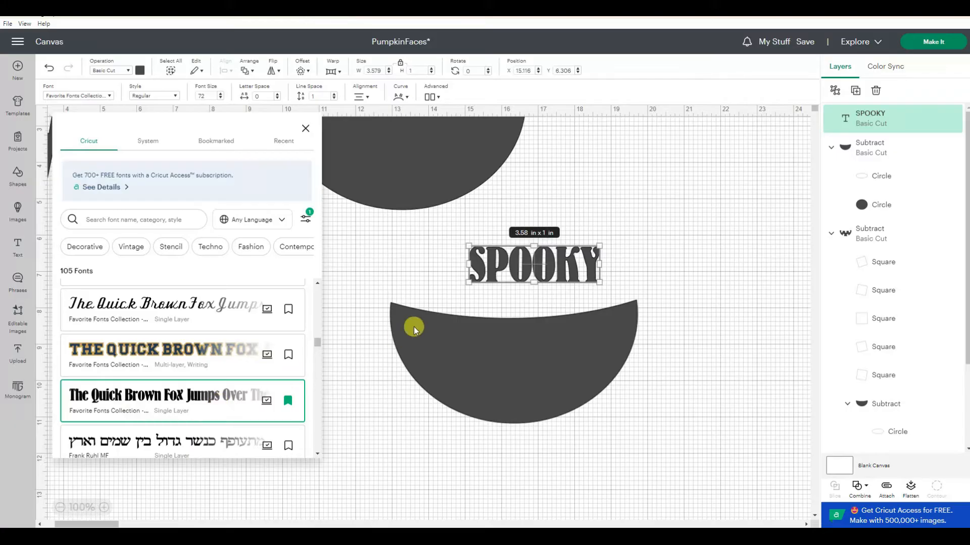
- Move the SPOOKY text onto the plain mouth and change its color to pale yellow
left_click(533, 265)
left_click_drag(532, 265, 479, 338)
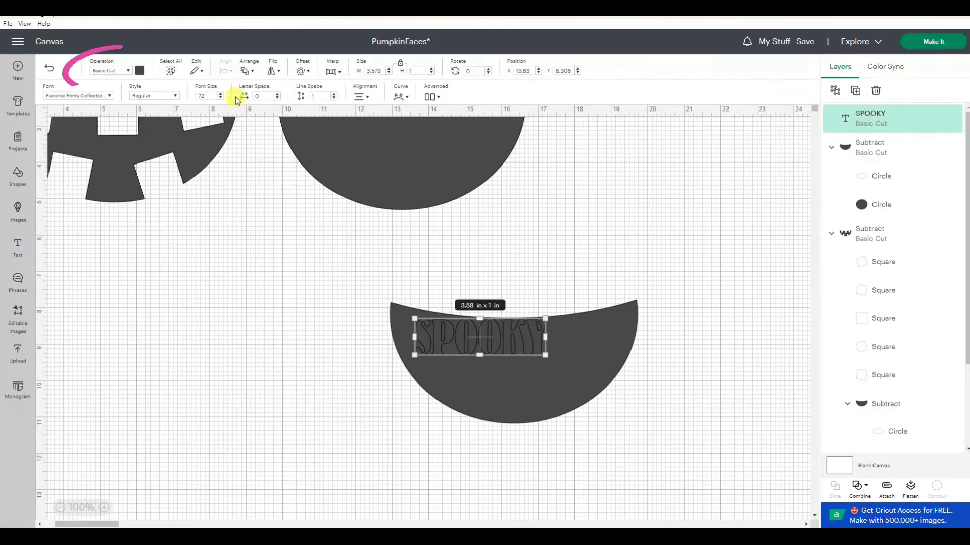
left_click(140, 71)
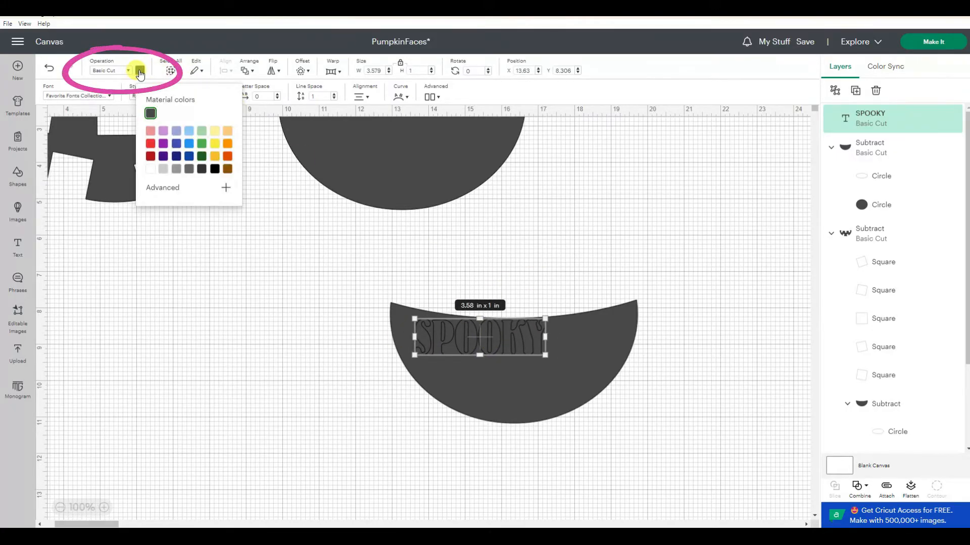
left_click(216, 137)
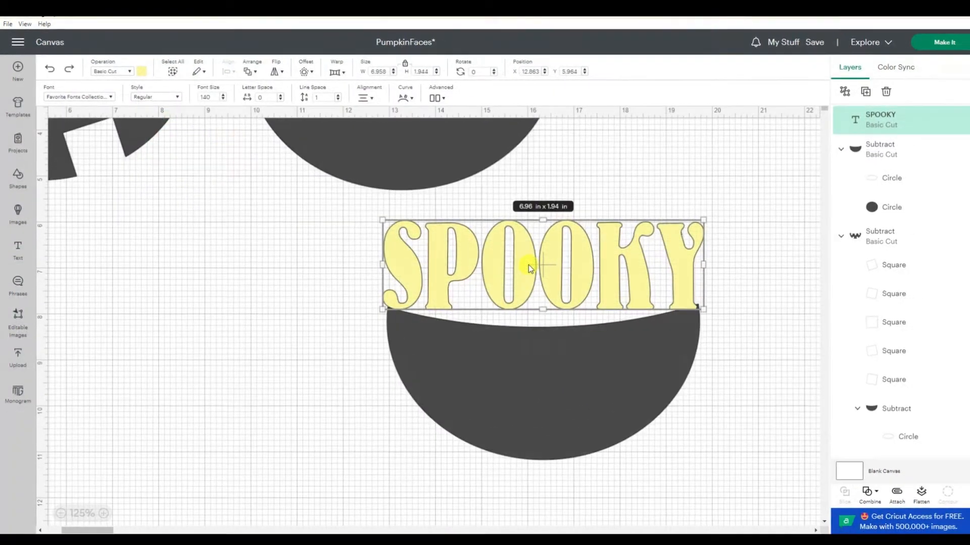
- Curve the SPOOKY text downward with a curve of -34 and place it over the mouth
mouse_move(528, 265)
left_mouse_down()
mouse_move(517, 374)
mouse_move(523, 266)
left_mouse_up()
left_click(398, 96)
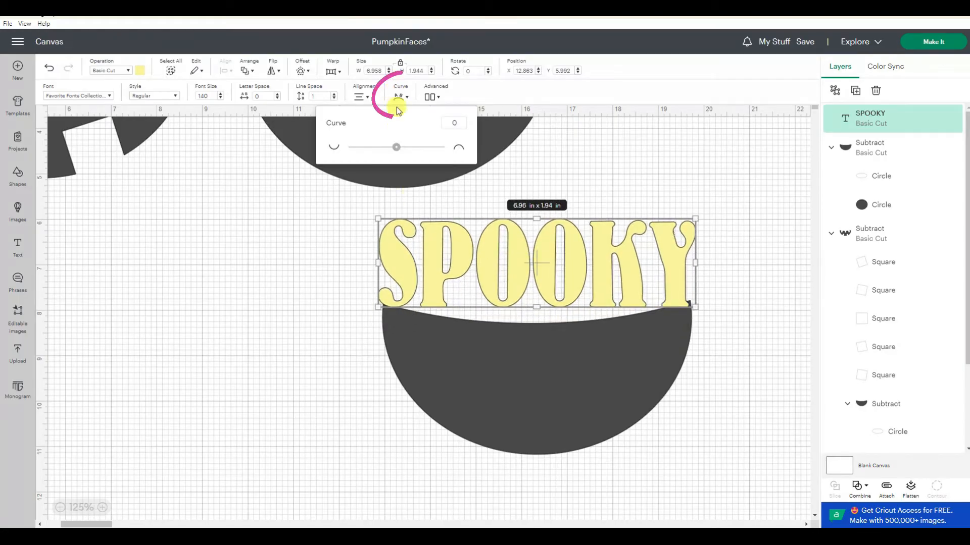
left_click_drag(395, 152, 373, 152)
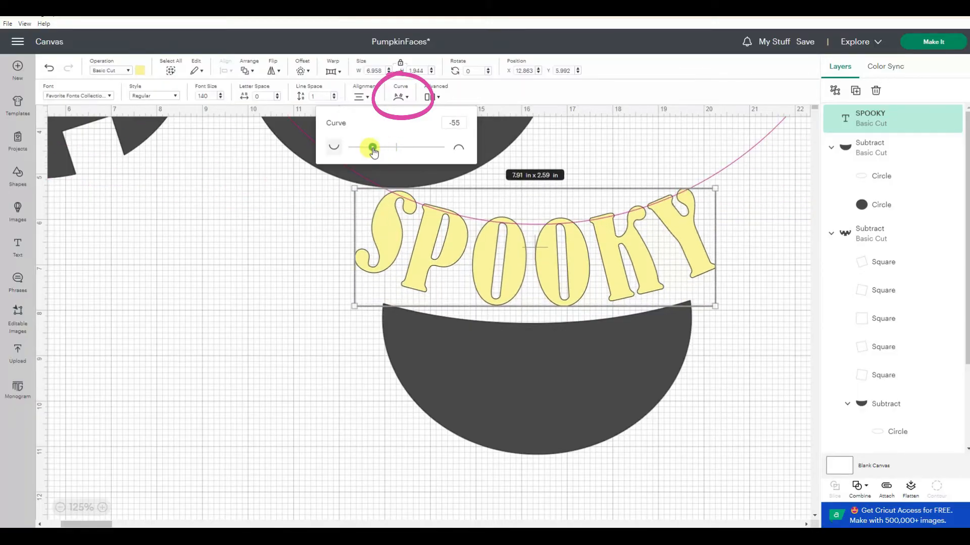
left_click_drag(372, 151, 373, 151)
left_click_drag(517, 258, 523, 368)
left_click(402, 99)
left_click_drag(373, 145, 383, 147)
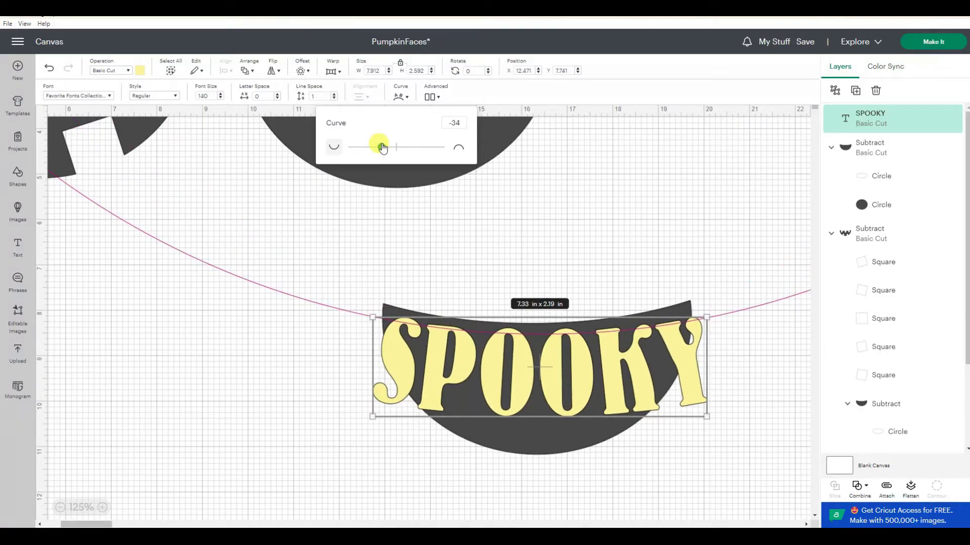
left_click(505, 252)
left_click(528, 347)
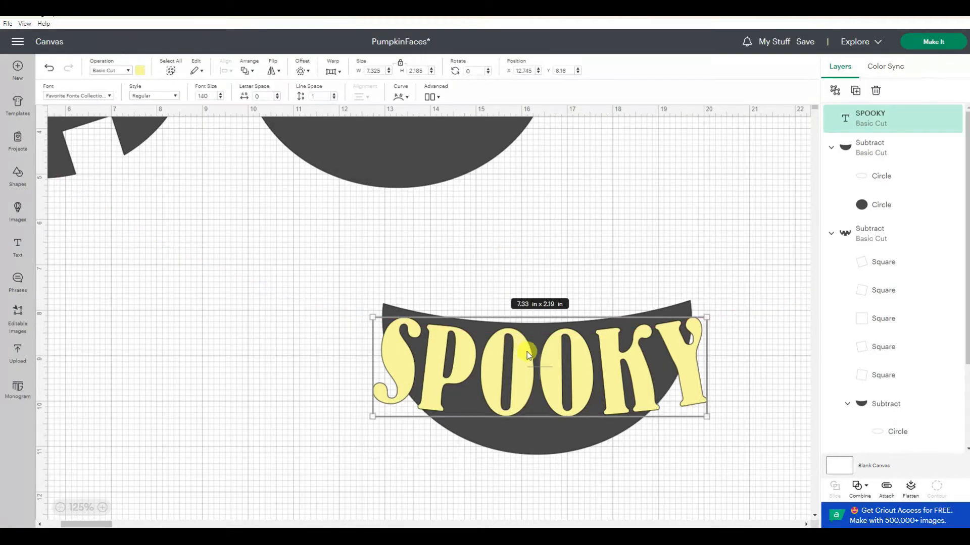
left_click(431, 93)
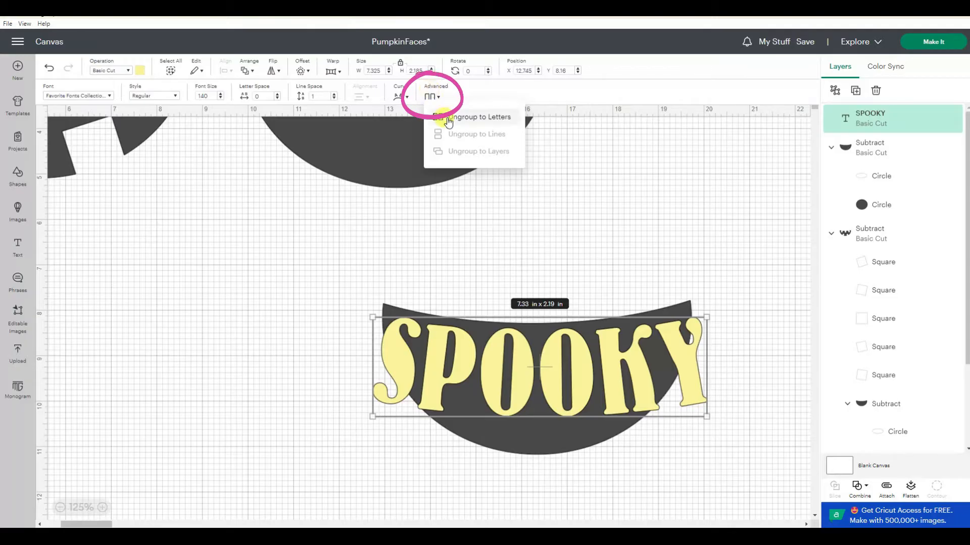
left_click(446, 120)
left_click(747, 309)
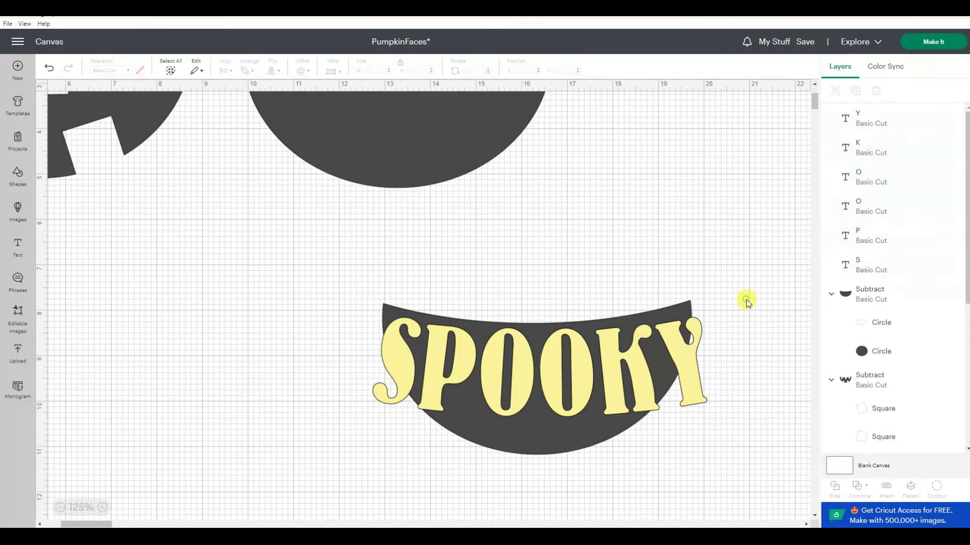
left_click(573, 392)
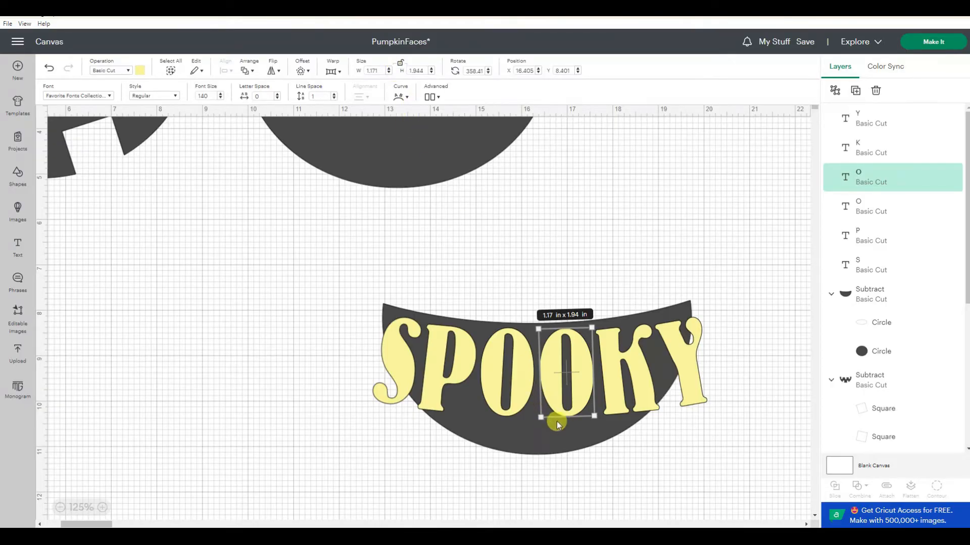
left_click_drag(564, 414, 569, 411)
left_click(49, 67)
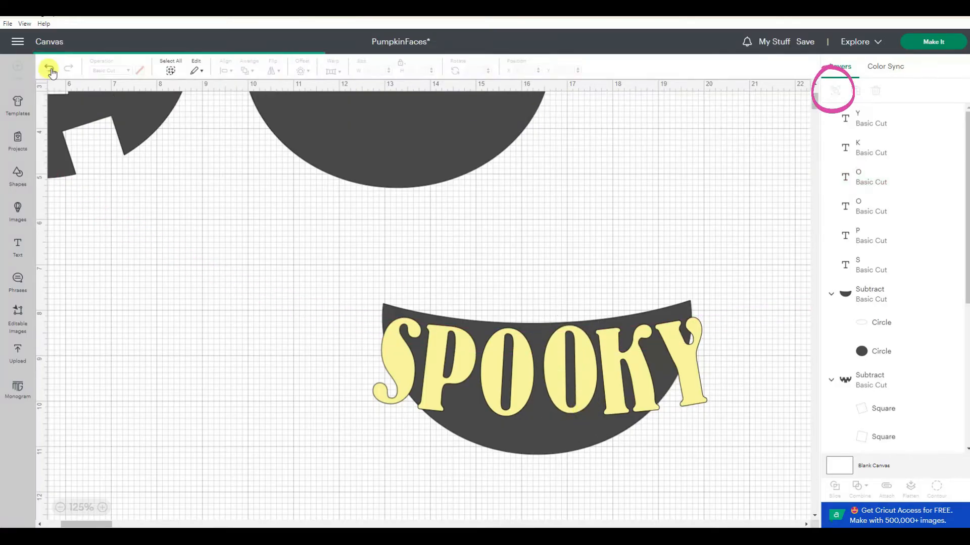
left_click(49, 68)
left_click(581, 362)
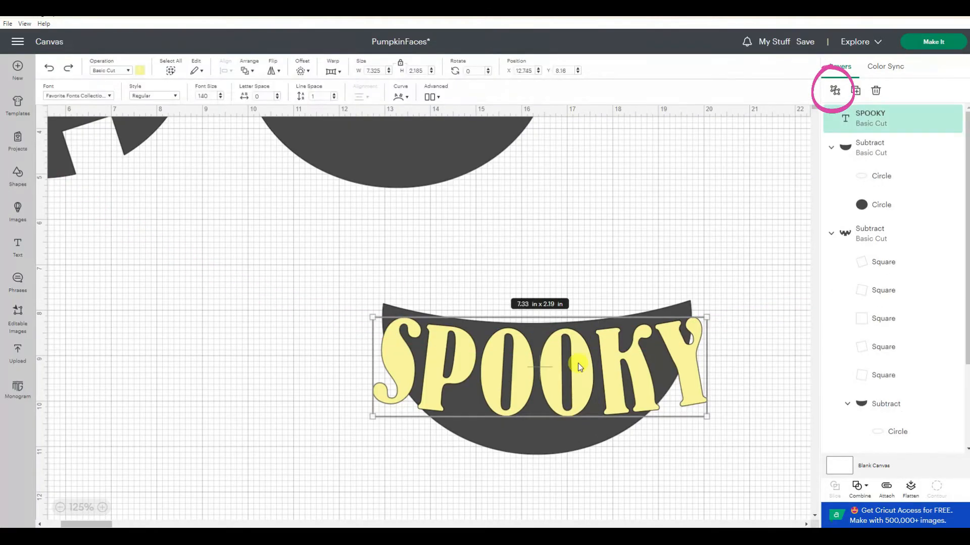
- Ungroup SPOOKY into separate letters and set the second O's height to 3 in with proportions unlocked
left_click(835, 90)
left_click(574, 400)
left_click(401, 63)
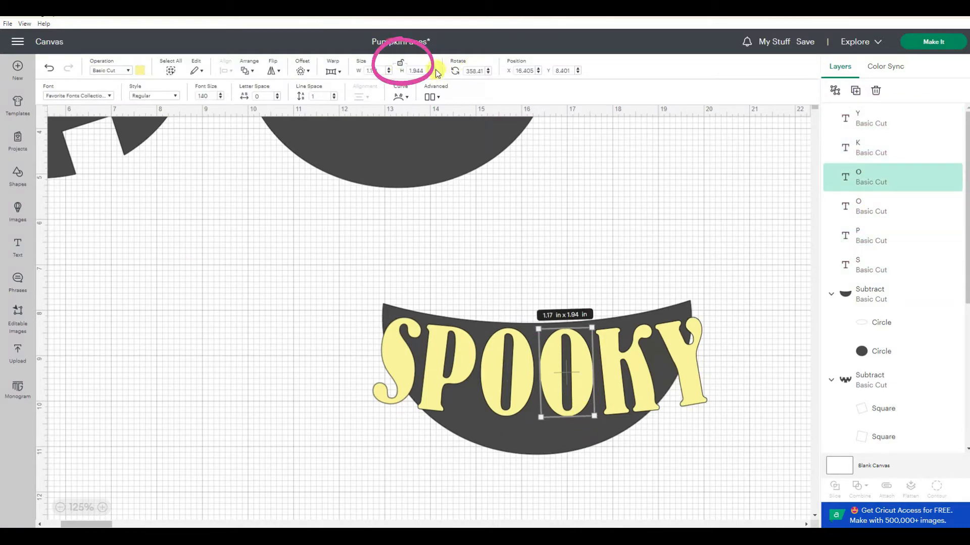
type("2")
key("Return")
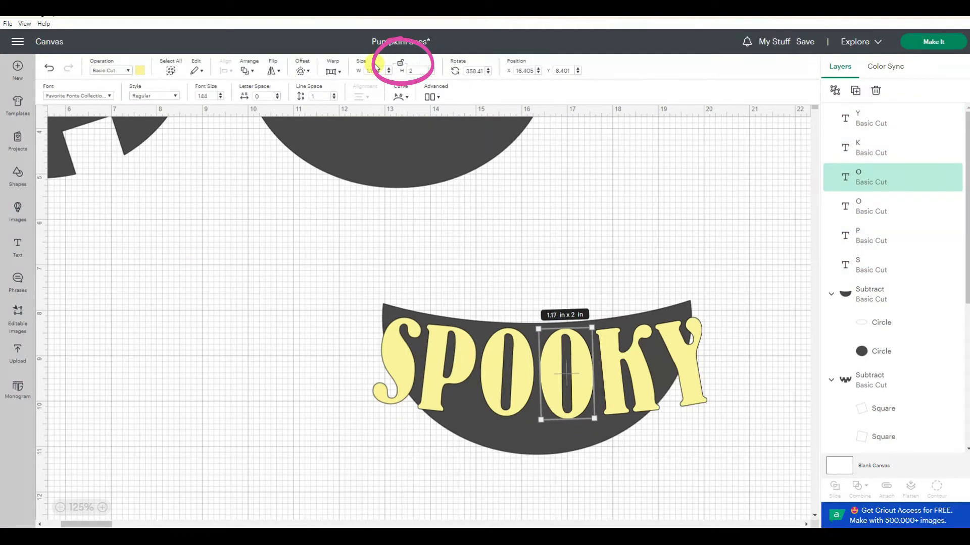
type("3")
key("Return")
- Adjust the tall O's size to about 1.14 by 2.84 in and its position inside the mouth
left_click_drag(580, 411, 586, 408)
left_click(586, 457)
left_click(580, 447)
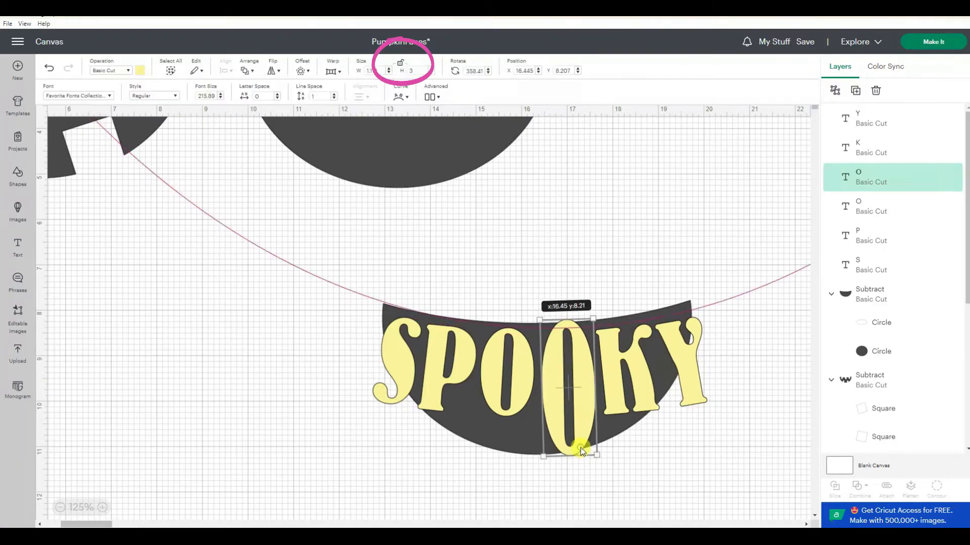
left_click_drag(595, 456, 589, 444)
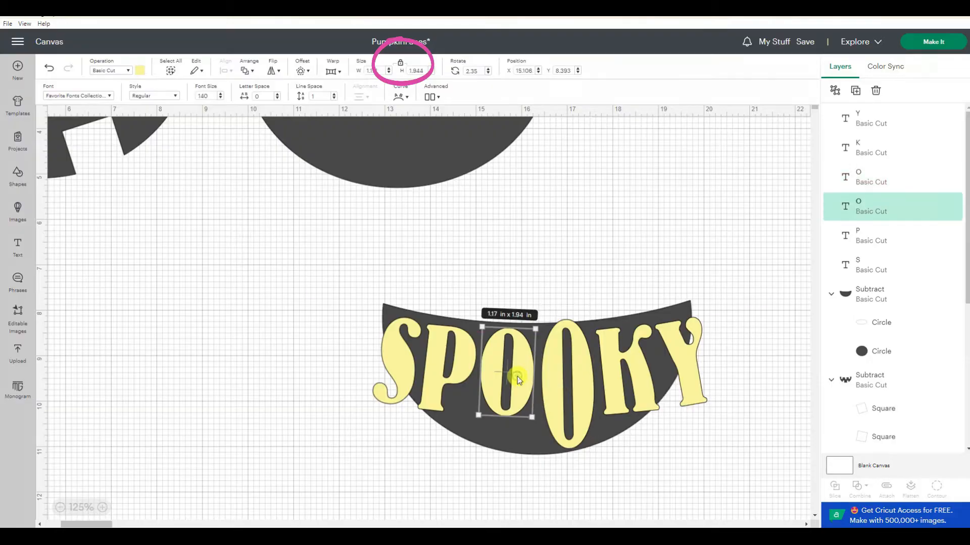
left_click_drag(571, 410, 578, 413)
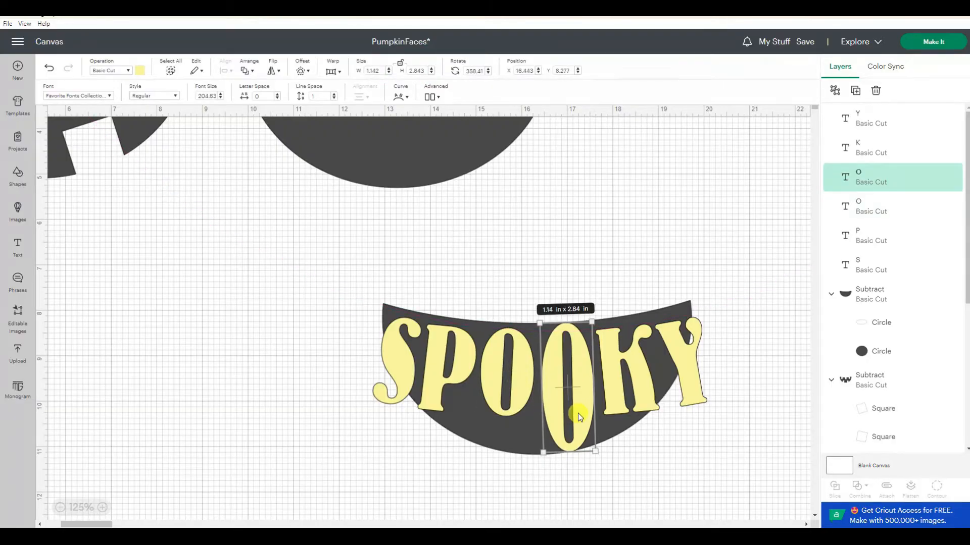
left_click(680, 484)
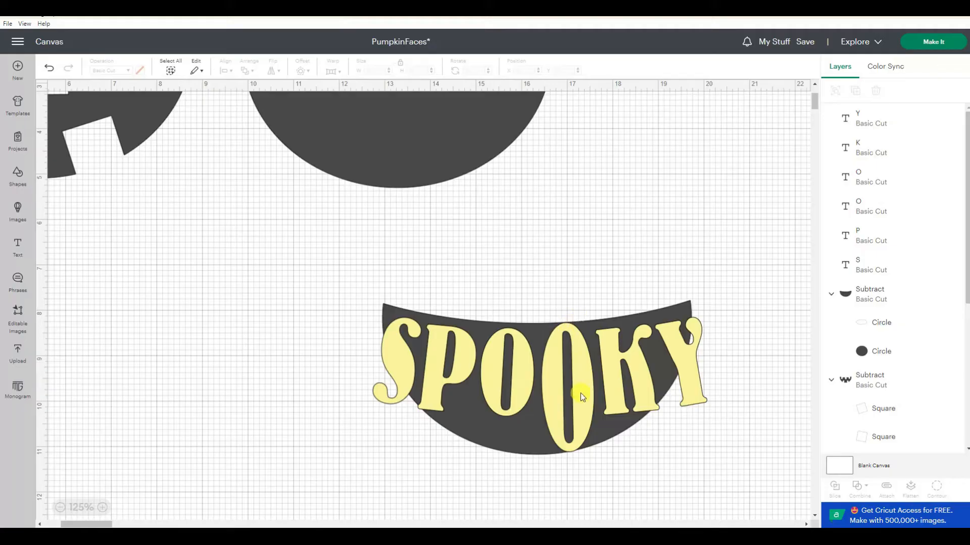
- Set the first O's height to 3 in and adjust its size and position beside the other O
left_click(514, 390)
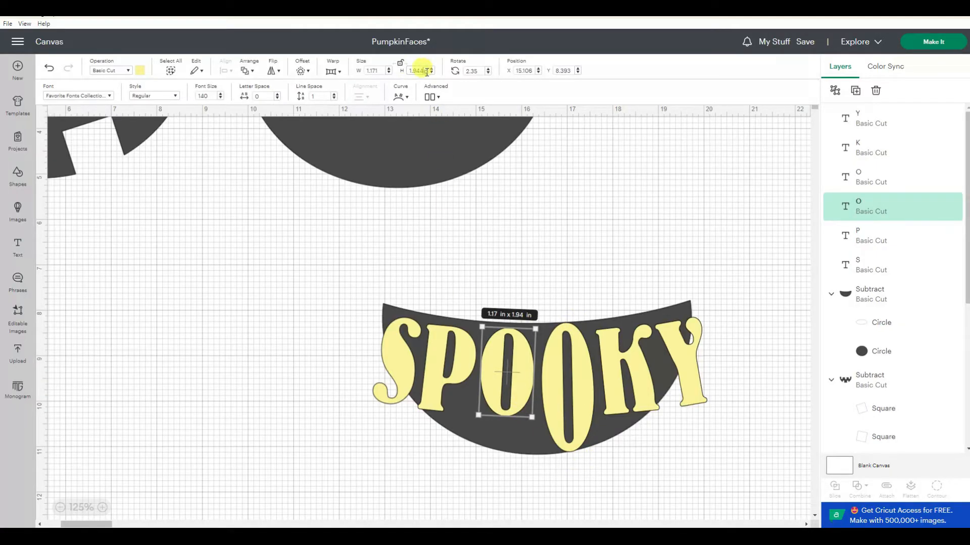
key("Return")
left_click_drag(519, 415, 521, 411)
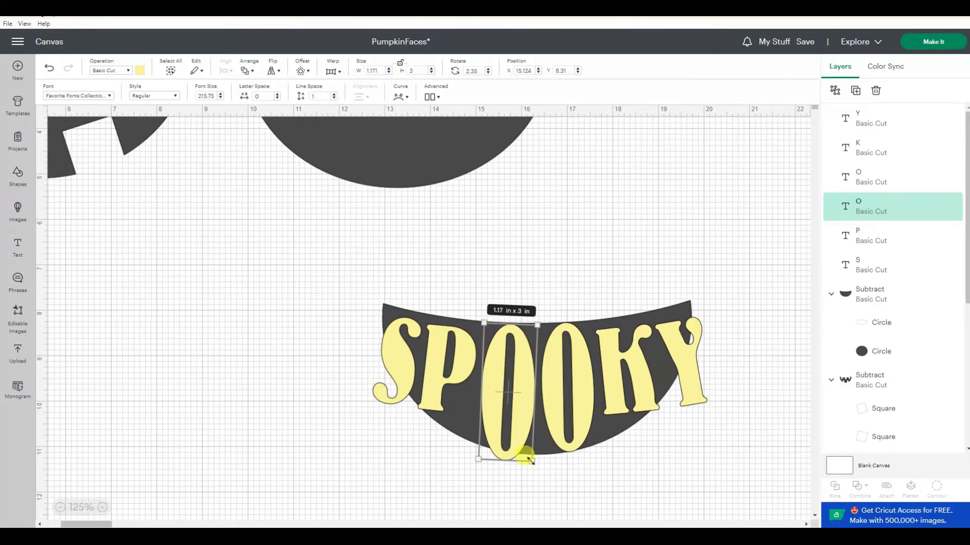
left_click_drag(530, 460, 528, 455)
- Set the K's size to 2.5 in and reposition it within the mouth
left_click(646, 398)
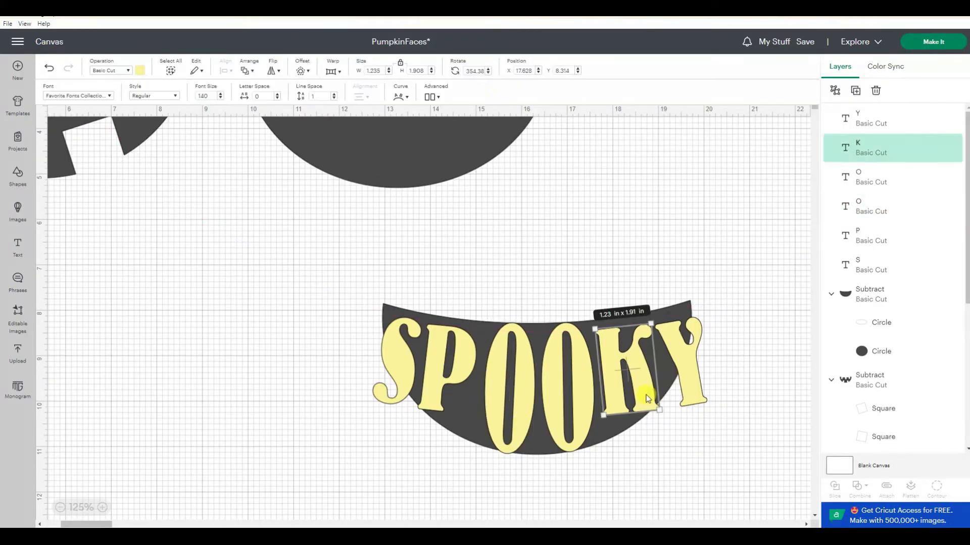
double_click(424, 70)
type("2.5")
left_click_drag(423, 71, 392, 70)
type("2.5")
left_click_drag(646, 397, 641, 383)
left_click_drag(659, 426, 670, 424)
- Resize, rotate and position the K and Y to follow the mouth's right edge
left_click(707, 435)
left_click(650, 394)
mouse_move(689, 378)
left_mouse_down()
mouse_move(675, 362)
mouse_move(707, 380)
mouse_move(694, 369)
mouse_move(701, 364)
left_mouse_up()
left_click(649, 402)
left_click_drag(670, 422, 674, 418)
left_click_drag(671, 417, 665, 408)
left_click_drag(680, 368, 686, 366)
left_click_drag(711, 366, 708, 368)
left_click_drag(642, 377, 648, 378)
left_click_drag(681, 407, 677, 409)
left_click_drag(635, 420, 650, 405)
- Resize, rotate and position the P and S, then fine-tune all letters to fill the mouth shape
left_click_drag(453, 369, 464, 361)
left_click_drag(439, 402, 467, 399)
left_click_drag(460, 339, 468, 382)
left_click_drag(473, 440, 472, 433)
left_click_drag(392, 361, 401, 352)
left_click_drag(379, 392, 386, 384)
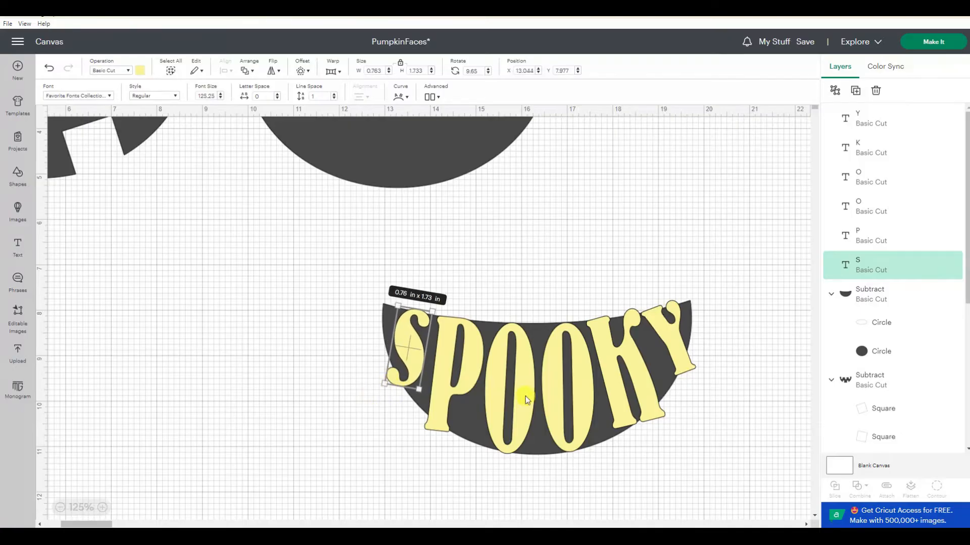
left_click_drag(525, 396, 530, 396)
left_click_drag(645, 386, 643, 388)
left_click_drag(681, 358, 679, 361)
left_click_drag(441, 382, 423, 364)
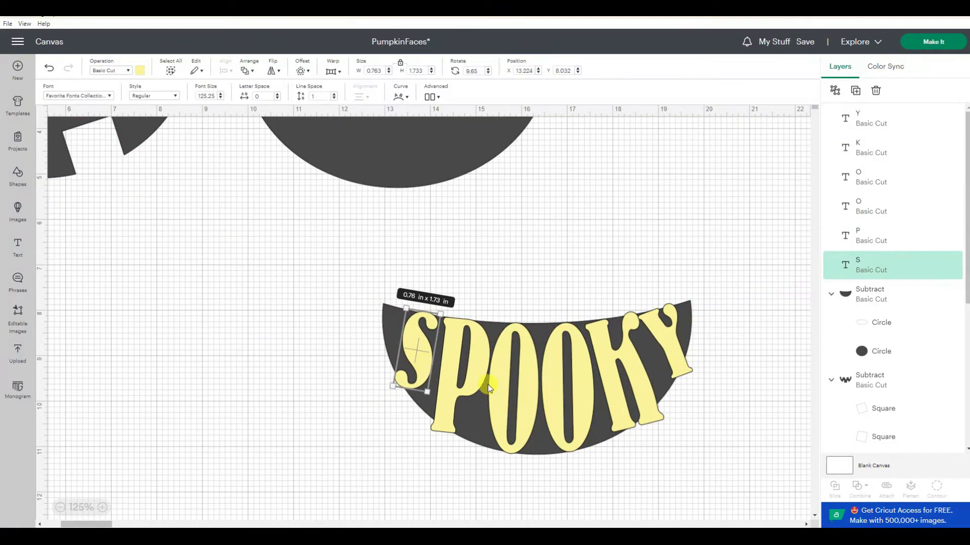
- Select the letters and the mouth and subtract the letters from the mouth
left_click(317, 248)
left_click_drag(289, 240, 788, 504)
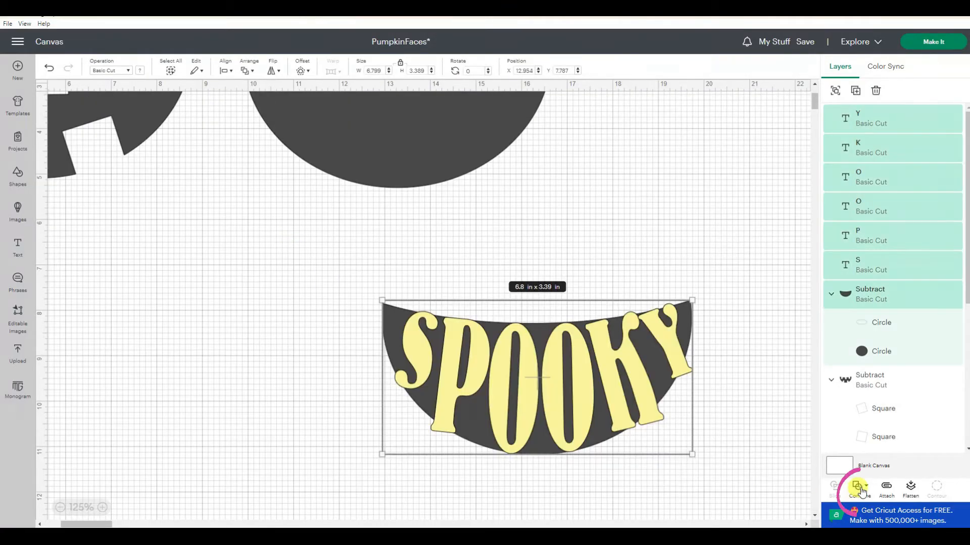
left_click(860, 489)
left_click(891, 395)
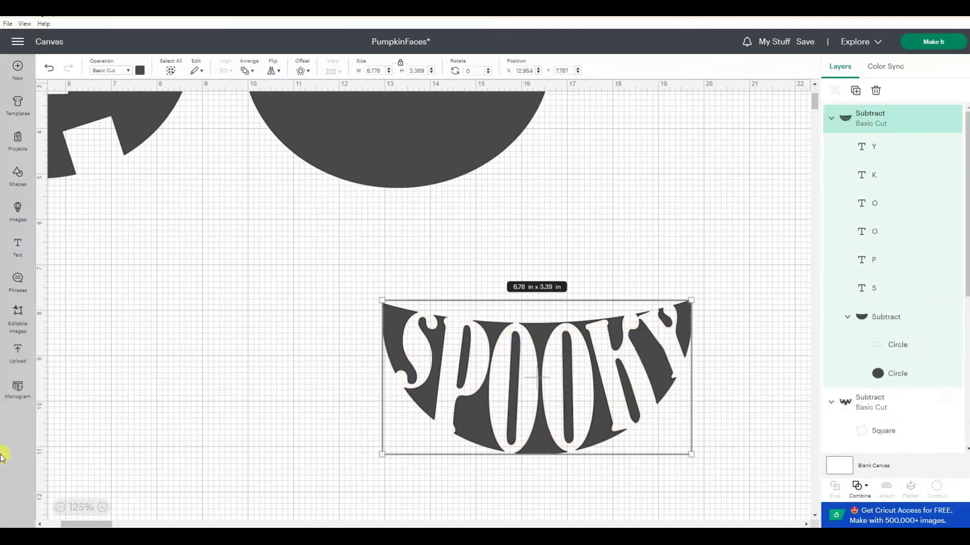
- Arrange the toothy mouth, plain mouth and SPOOKY mouth side by side in a row
left_click(59, 507)
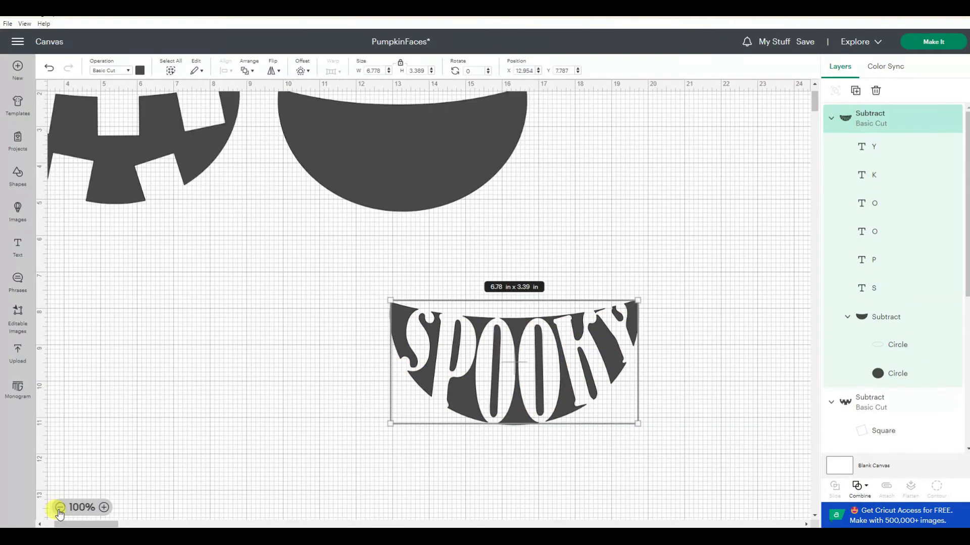
left_click(59, 507)
left_click(59, 508)
left_click_drag(382, 275, 620, 377)
left_click_drag(342, 178, 444, 370)
left_click_drag(157, 153, 270, 359)
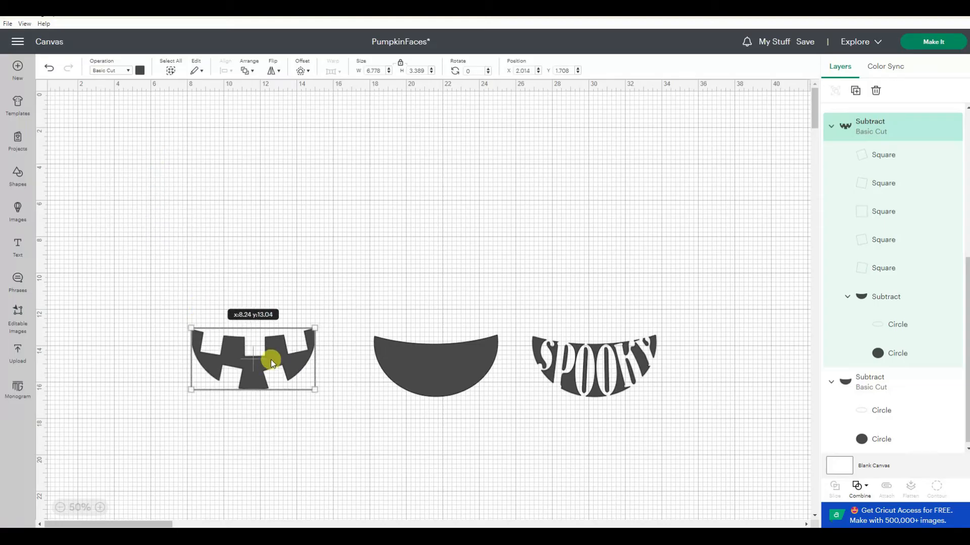
- Add a triangle from Shapes and place it as a nose above the plain mouth
left_click(19, 174)
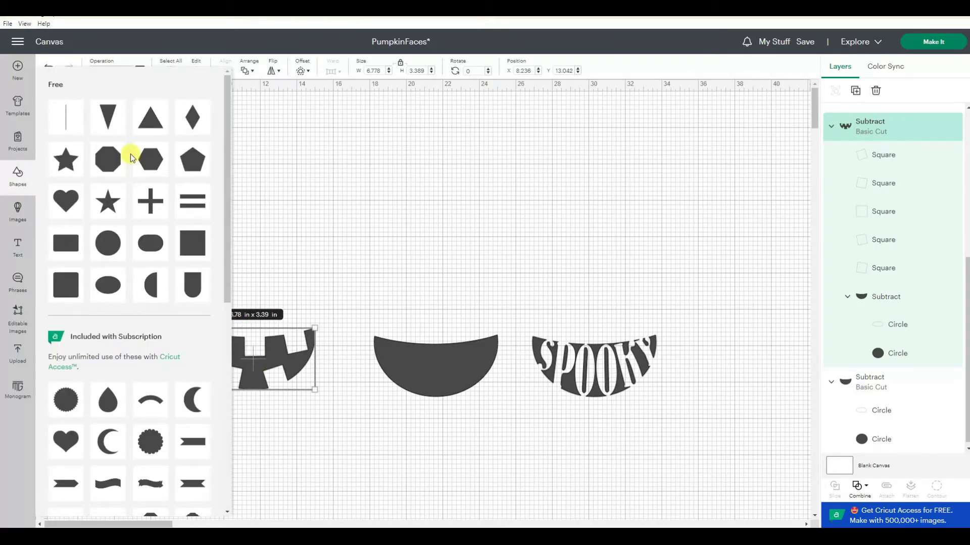
left_click(149, 121)
left_click_drag(79, 123, 437, 305)
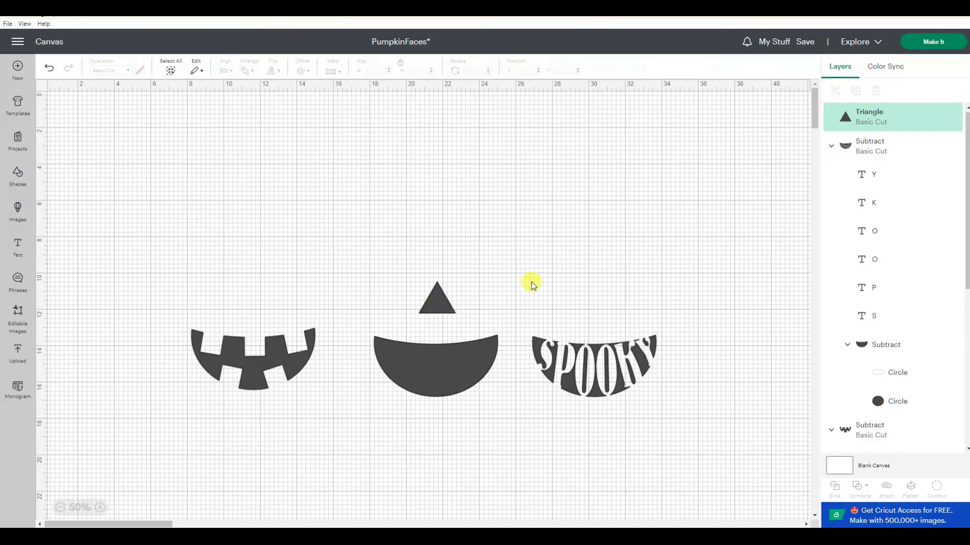
left_click(531, 281)
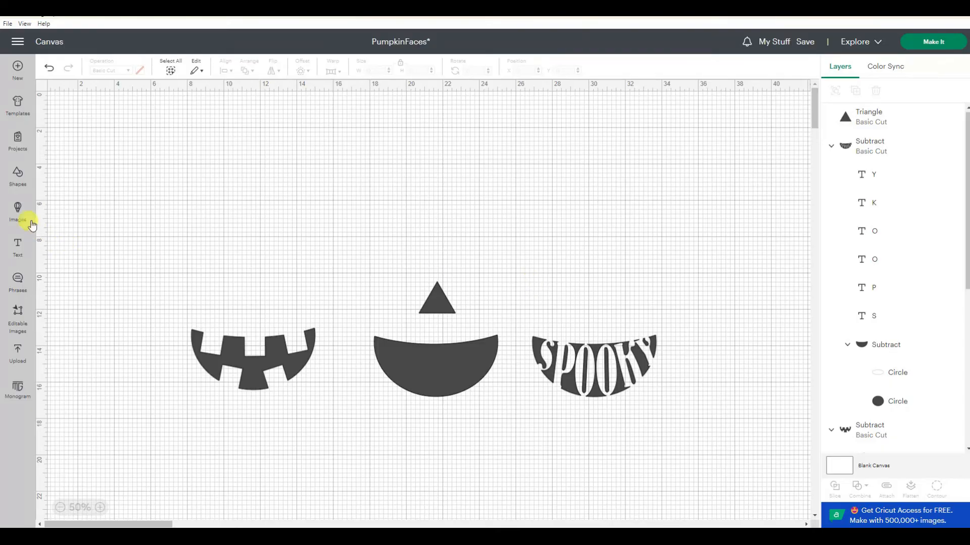
- Add a circle, unlock its proportions and stretch it into an oval eye about 2.22 by 3.17 in above the nose
left_click(15, 175)
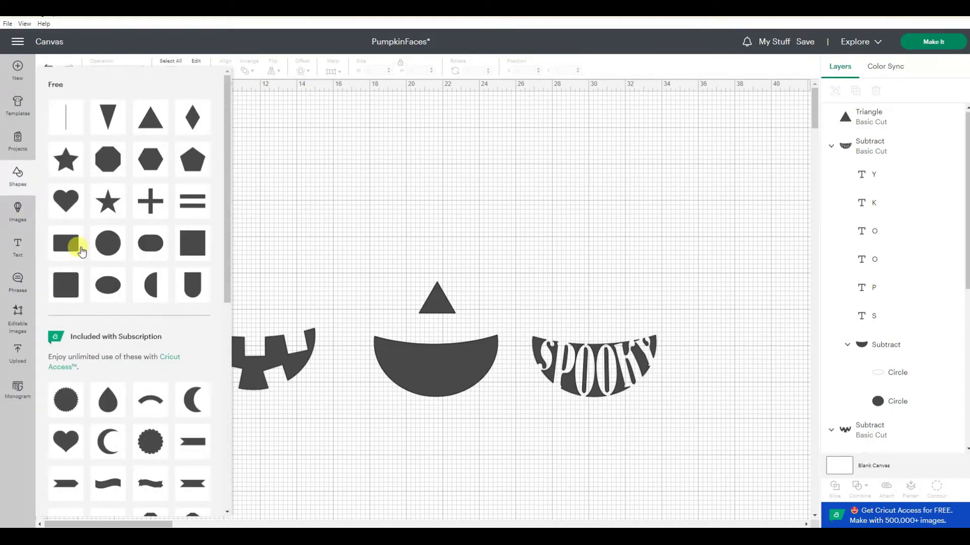
left_click(106, 244)
left_click_drag(96, 139, 354, 161)
left_click_drag(356, 186, 407, 184)
left_click(399, 63)
mouse_move(371, 231)
left_mouse_down()
mouse_move(377, 267)
mouse_move(383, 235)
left_mouse_up()
left_click_drag(372, 202, 399, 242)
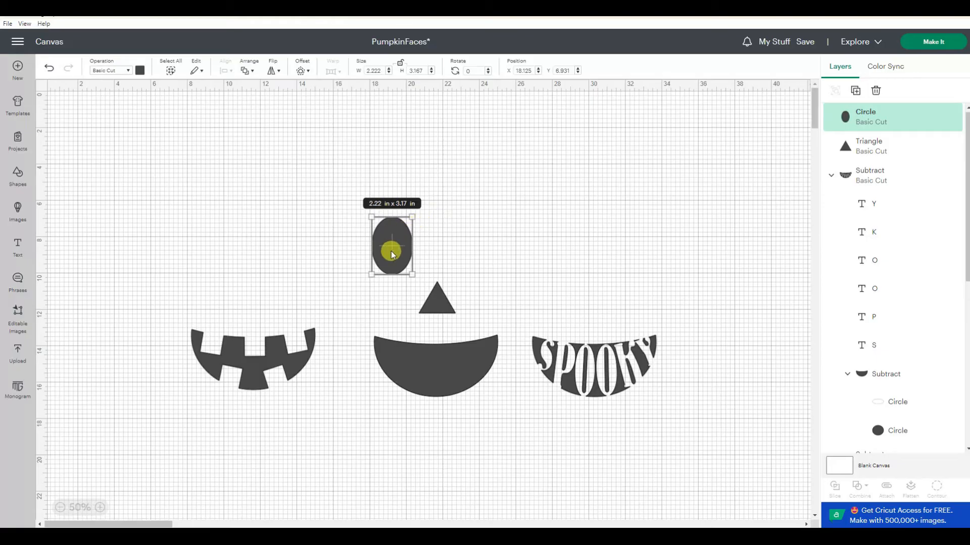
- Duplicate the oval, shrink the copy over the eye's lower right, and subtract it to make a crescent eye
right_click(396, 247)
left_click(411, 257)
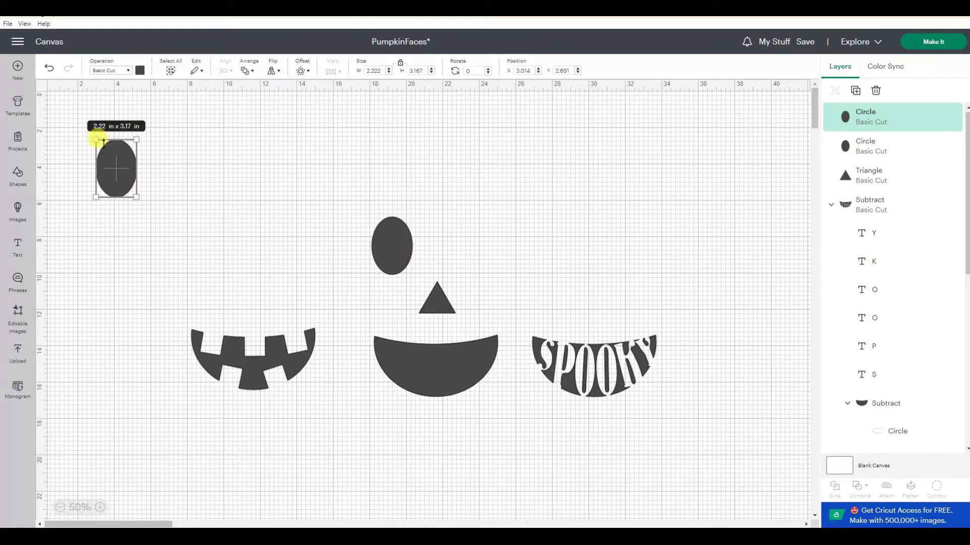
left_click_drag(93, 135, 403, 264)
left_click(305, 187)
left_click_drag(319, 186, 423, 287)
left_click(528, 269)
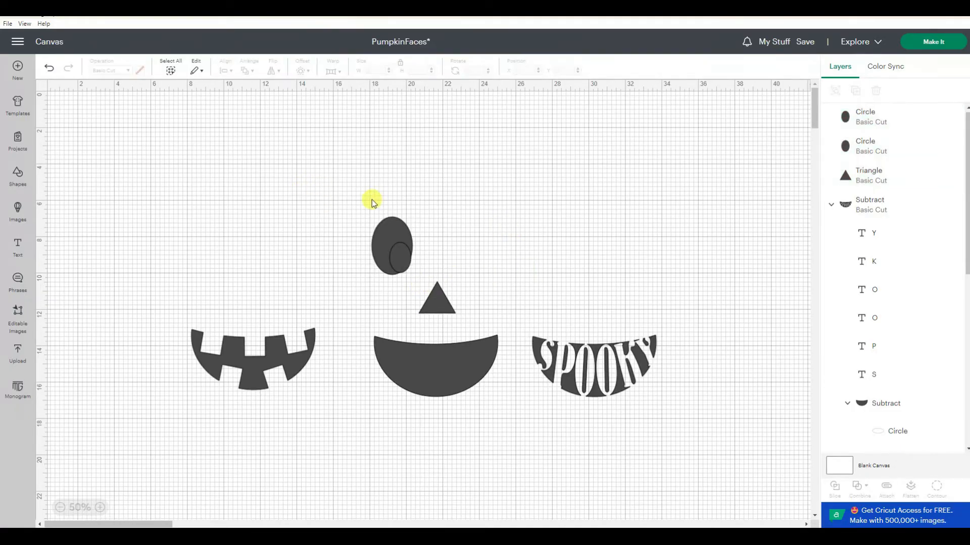
left_click_drag(370, 229, 413, 275)
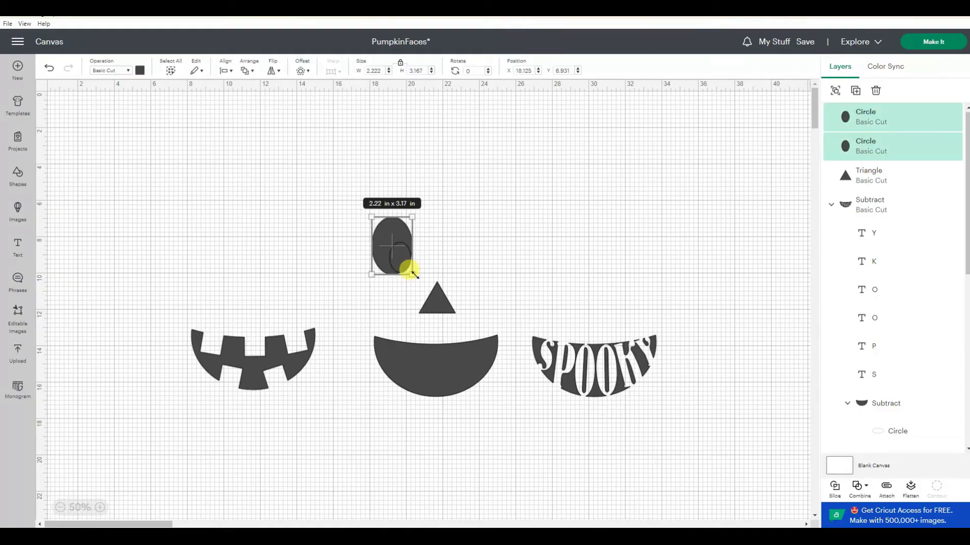
left_click(858, 490)
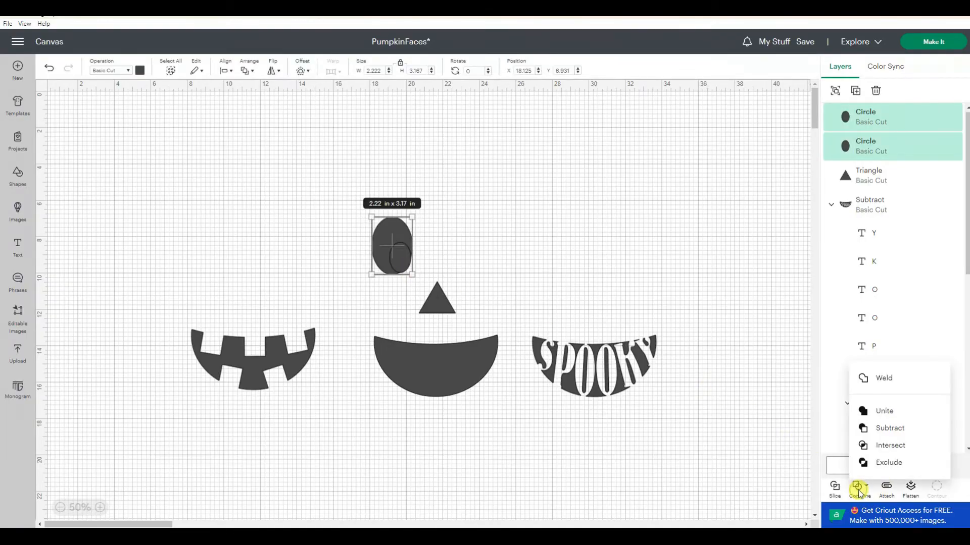
left_click(886, 428)
- Duplicate the crescent eye, move the copy to the right and flip it horizontally
left_click(590, 230)
left_click(384, 233)
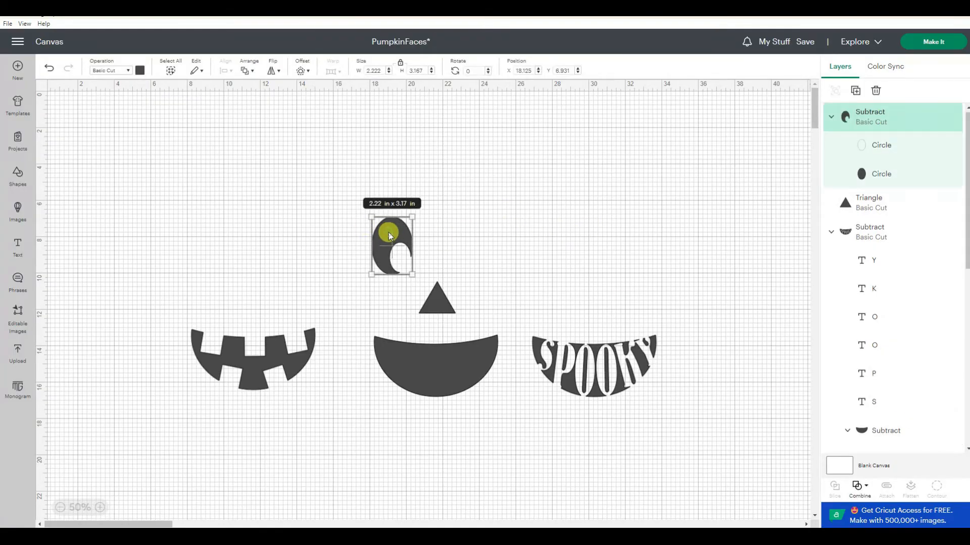
right_click(389, 236)
left_click(430, 227)
left_click_drag(137, 182, 473, 238)
left_click(570, 232)
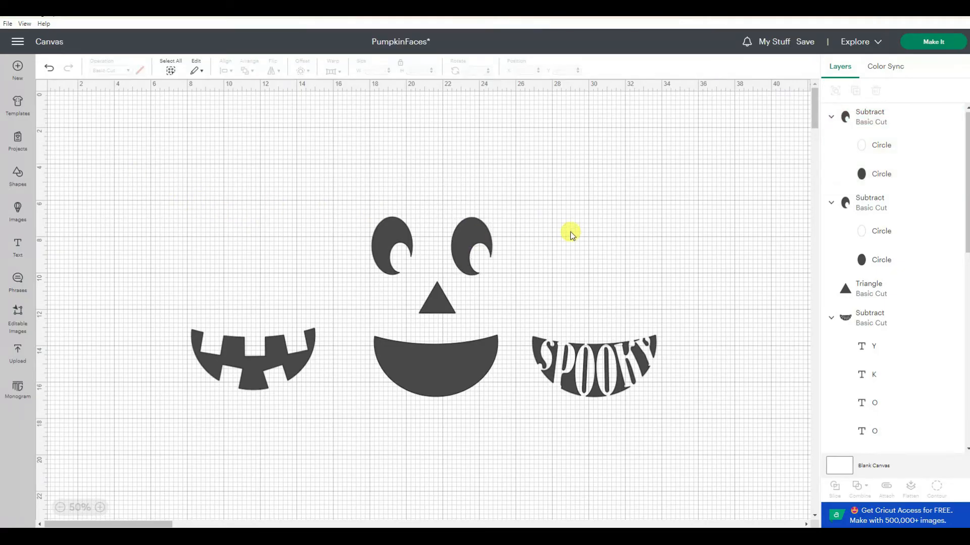
left_click(462, 233)
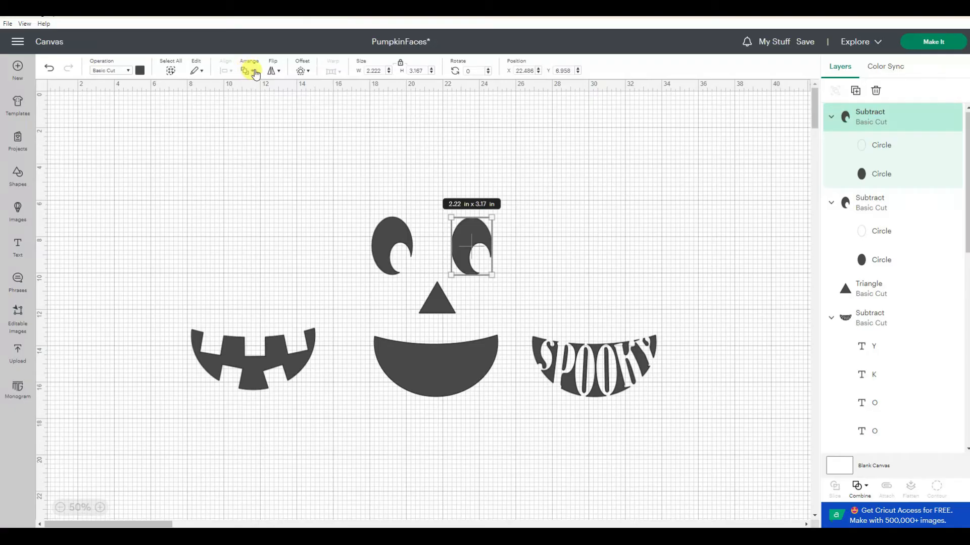
left_click(274, 74)
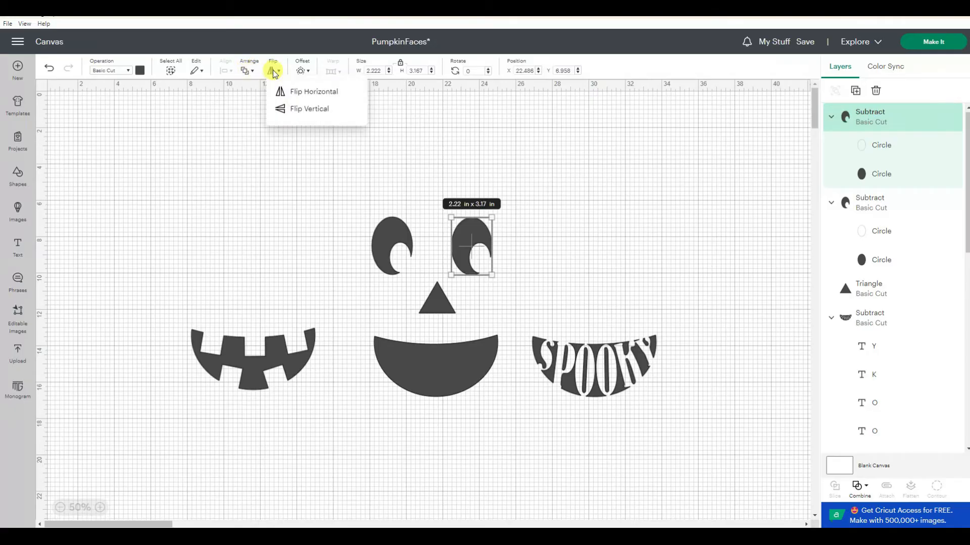
left_click(288, 93)
- Nudge both eyes and the nose slightly lower on the face
left_click(582, 165)
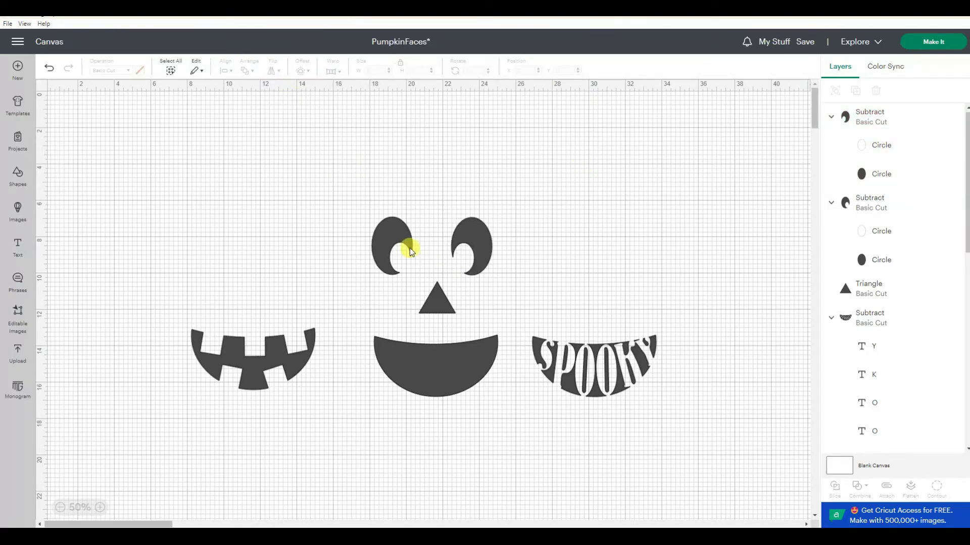
left_click_drag(398, 235, 410, 260)
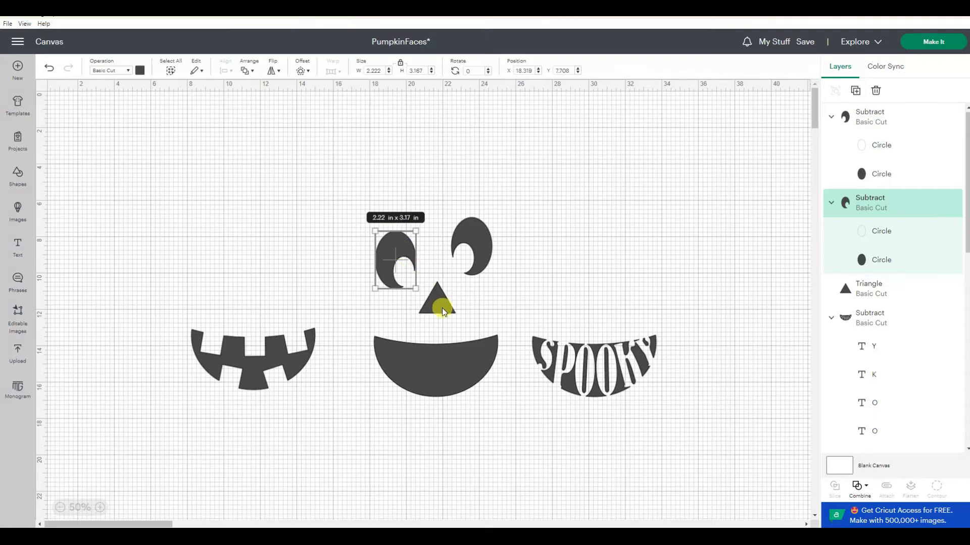
left_click_drag(443, 308, 441, 318)
left_click_drag(486, 244, 487, 256)
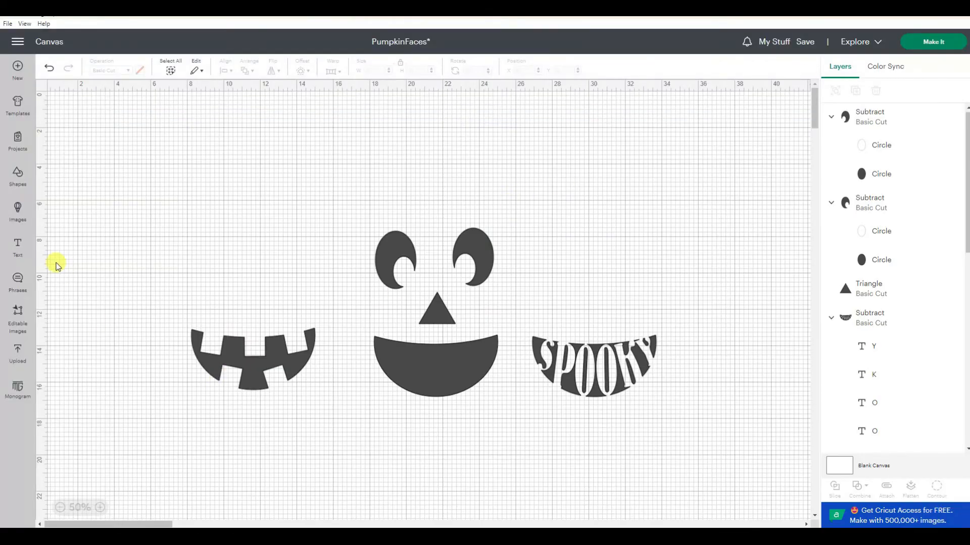
left_click(17, 173)
left_click(111, 292)
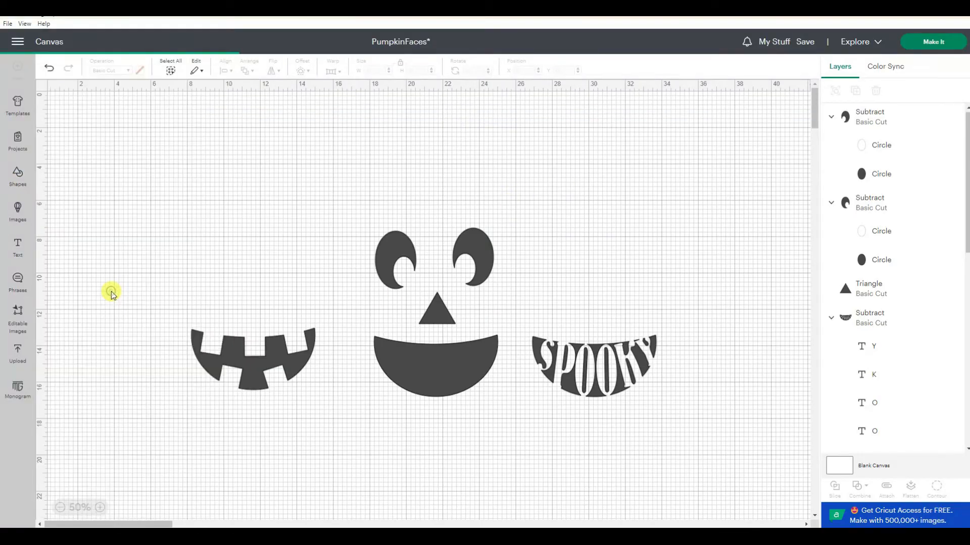
left_click_drag(156, 190, 164, 234)
left_click(88, 265)
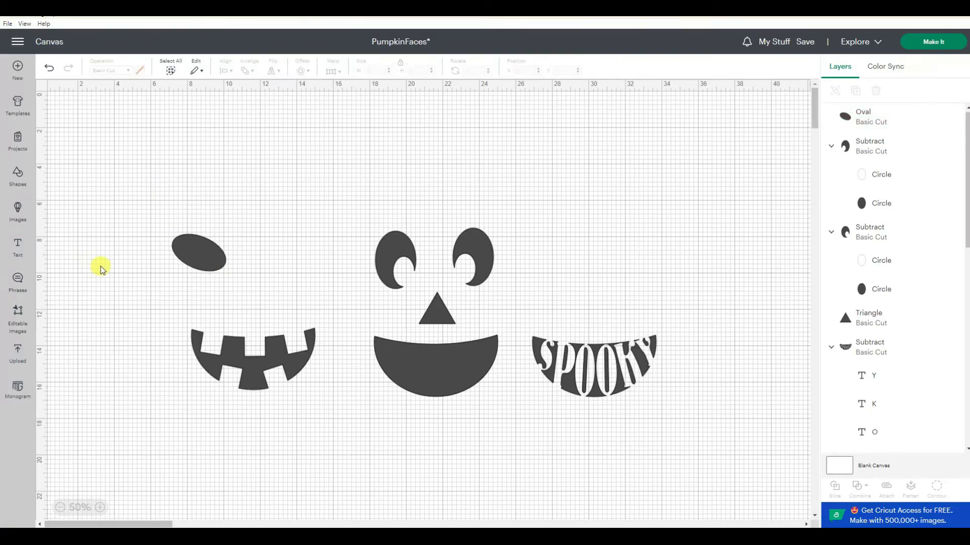
left_click(214, 257)
key("Delete")
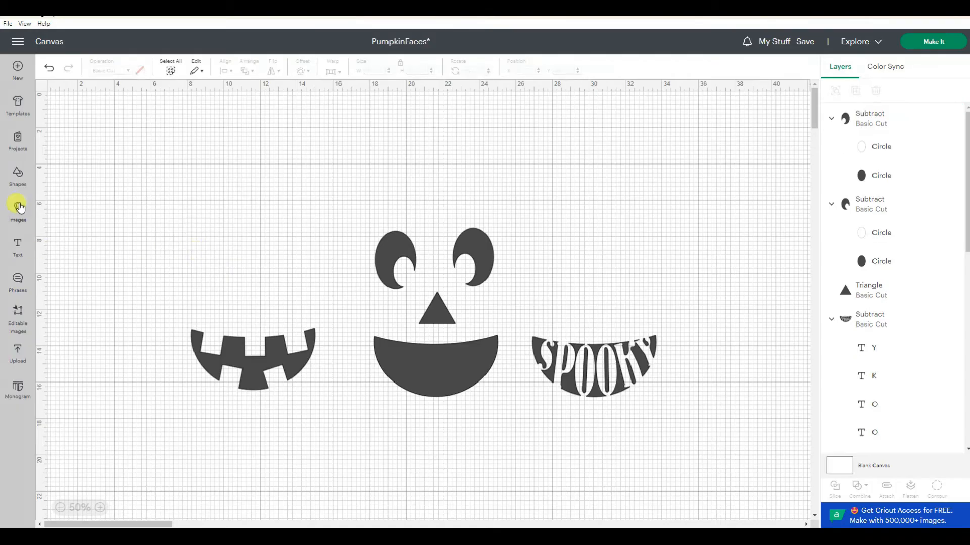
- Add a new triangle and an oval on the canvas, placing the oval over the triangle's base
left_click(19, 178)
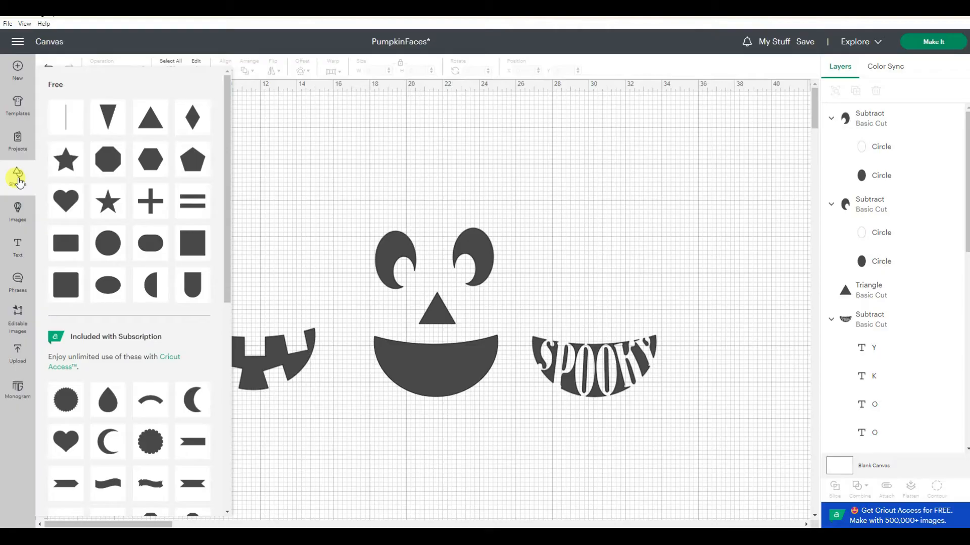
left_click(158, 123)
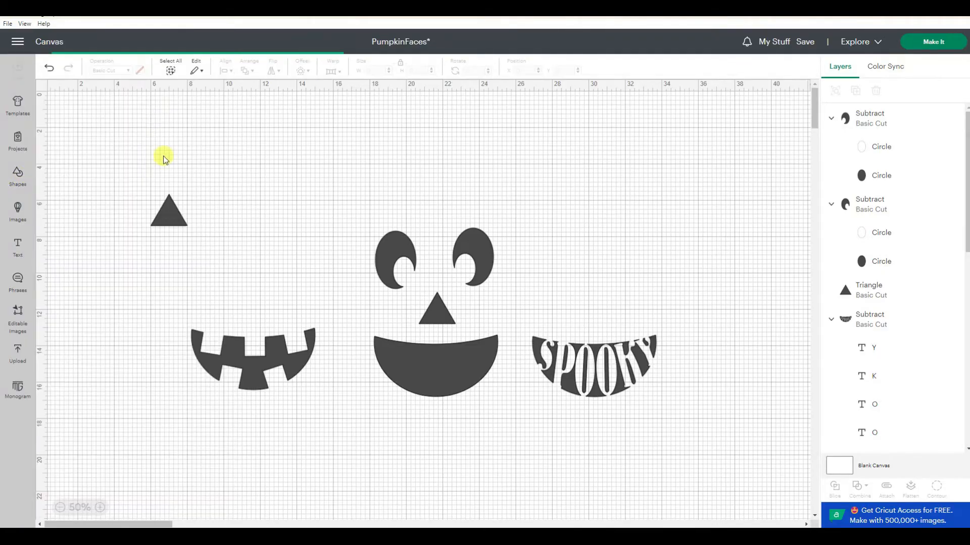
left_click_drag(184, 224, 202, 238)
left_click_drag(186, 232, 218, 258)
left_click(16, 177)
left_click(108, 281)
left_click_drag(193, 239, 231, 263)
left_click_drag(159, 198, 271, 306)
left_click(100, 507)
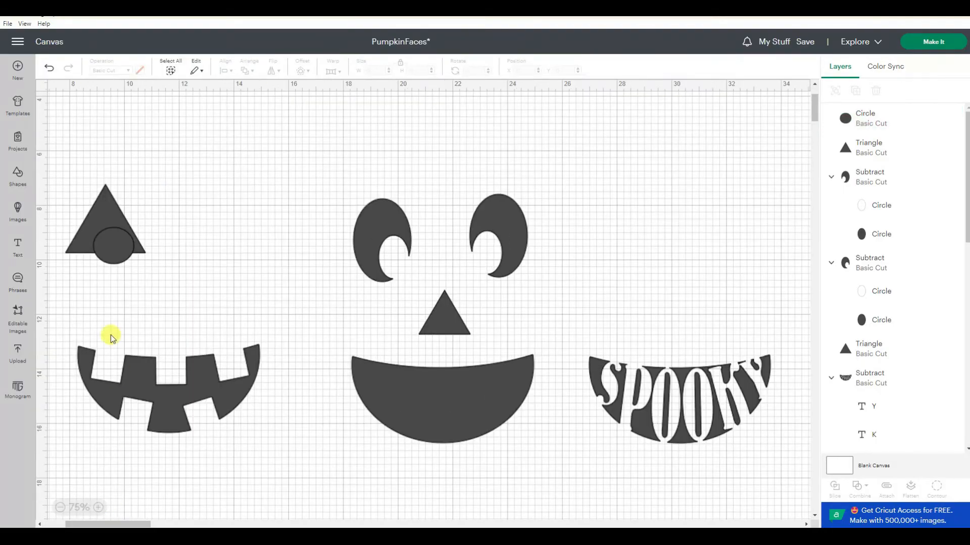
- Center the oval on the triangle's base and subtract it to form an arched triangle eye
left_click(126, 242)
left_click_drag(134, 245, 111, 236)
left_click(73, 174)
left_click_drag(73, 174, 190, 290)
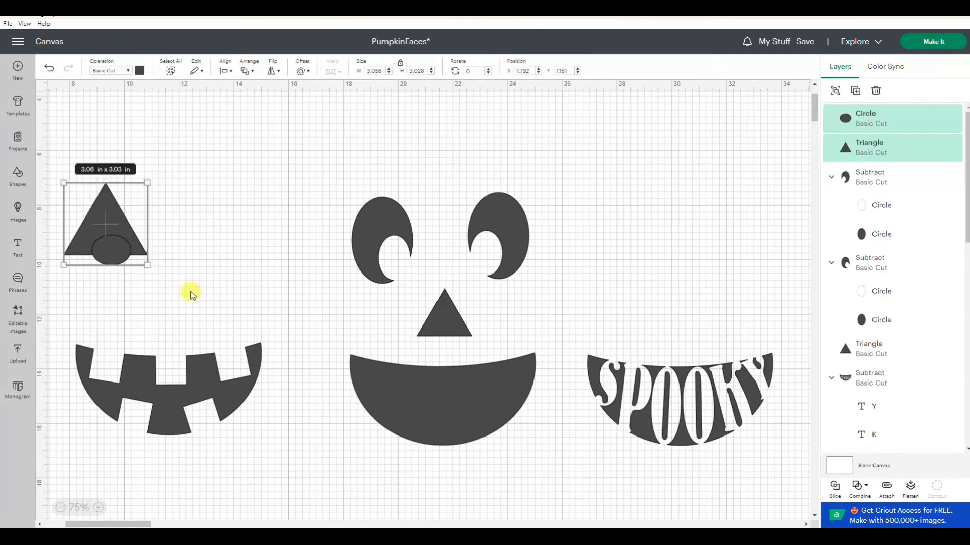
left_click(858, 487)
left_click(889, 428)
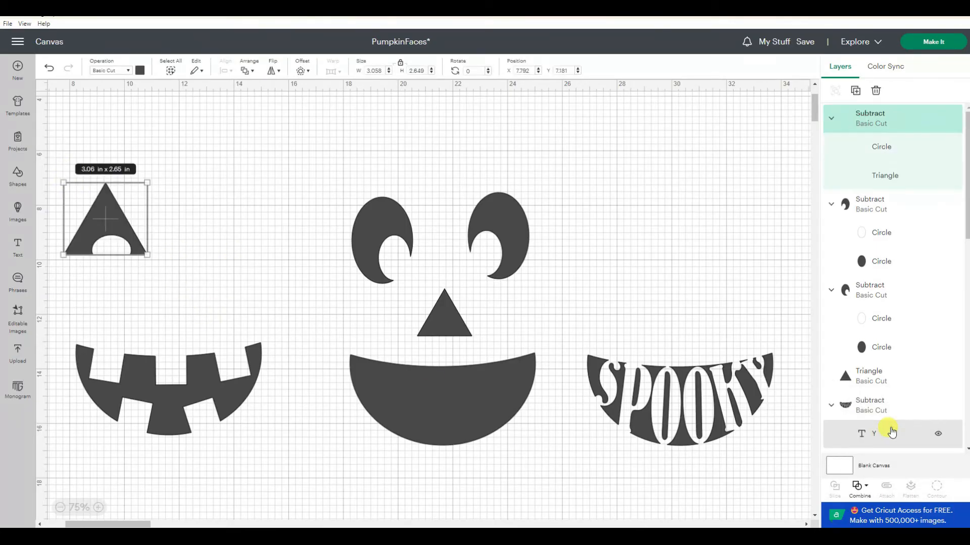
- Duplicate the arched triangle eye, move the copy right and flip it horizontally
right_click(115, 213)
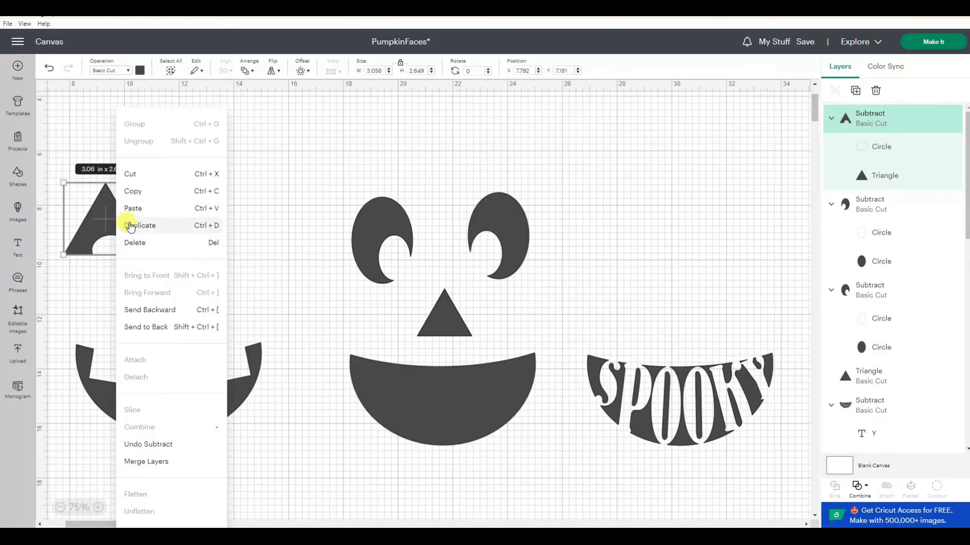
left_click(134, 223)
left_click_drag(110, 138, 247, 215)
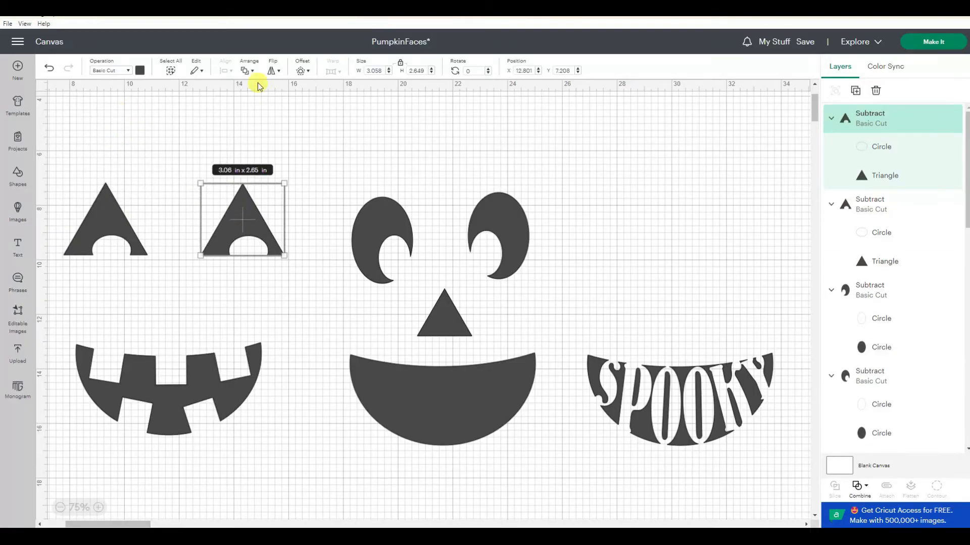
left_click(274, 71)
left_click(295, 101)
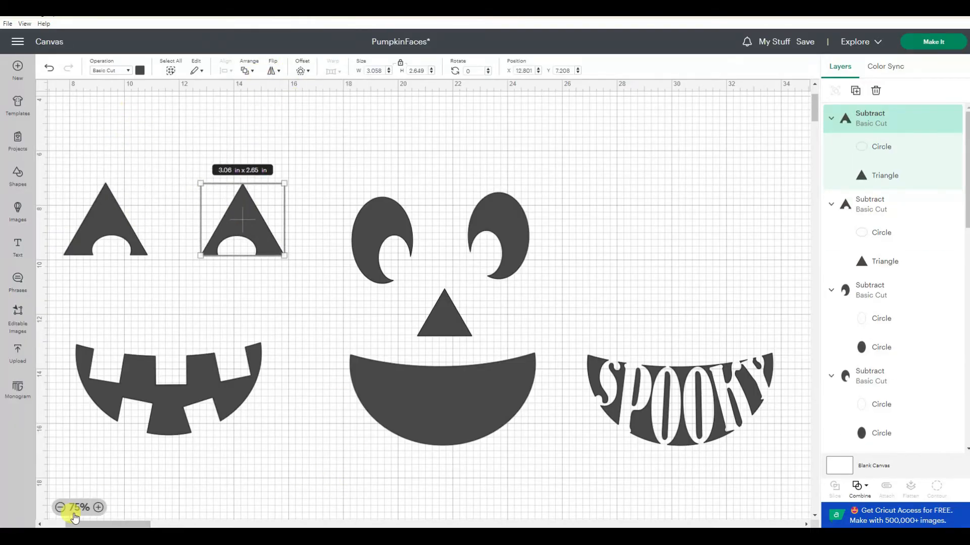
- Rotate both triangle eyes so they tilt inward
left_click(60, 507)
left_click(306, 322)
left_click(307, 242)
left_click_drag(329, 202, 340, 258)
left_click(212, 223)
left_click_drag(184, 215, 159, 224)
left_click_drag(161, 230, 160, 228)
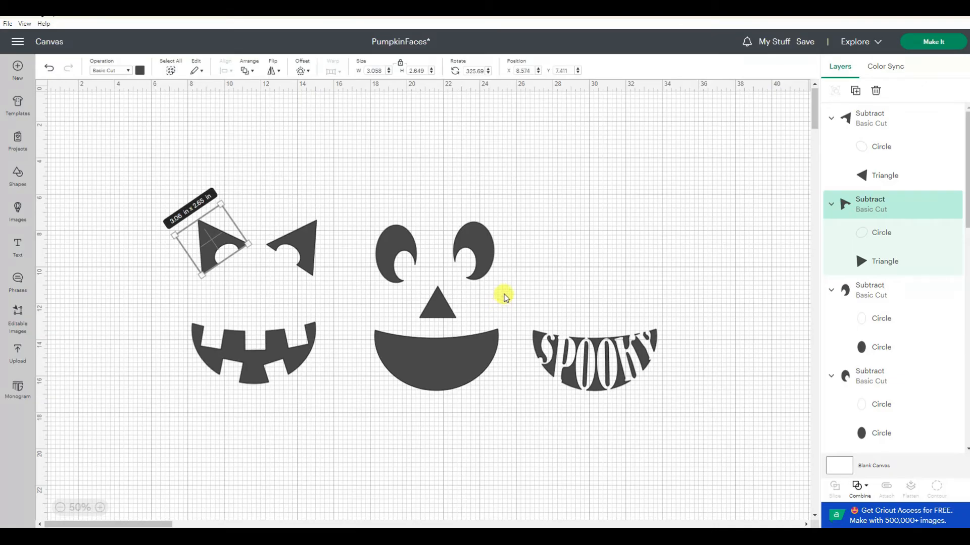
- Move the crescent eyes above the SPOOKY mouth and the triangle eyes above the plain mouth
left_click(482, 258)
left_click(409, 248, "shift")
left_click_drag(409, 247, 570, 255)
left_click(313, 247)
left_click_drag(352, 228, 342, 199)
left_click_drag(303, 241, 477, 248)
left_click_drag(227, 239, 407, 248)
left_click_drag(411, 208, 417, 223)
left_click(497, 433)
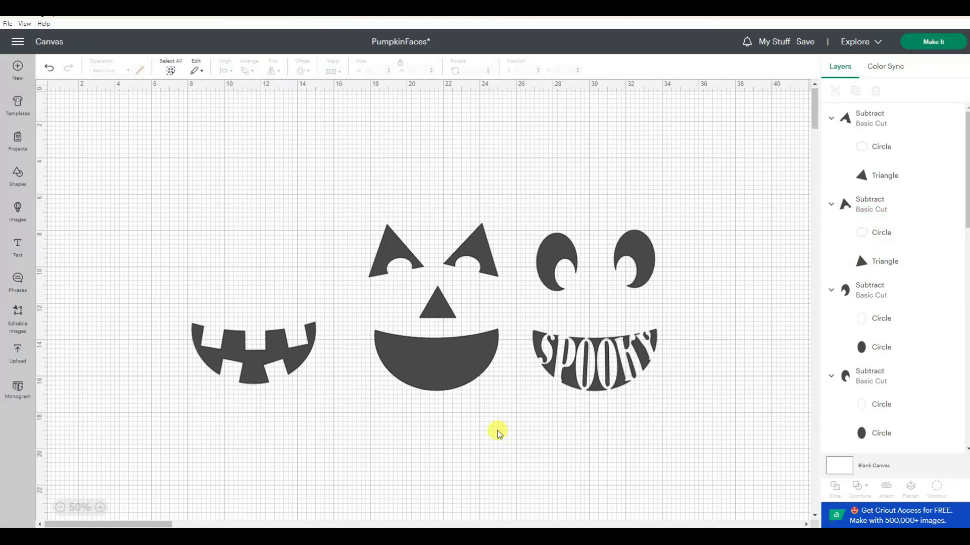
- Try offsetting the plain mouth by -0.403 in and subtracting the offset to leave a mouth outline
left_click(445, 369)
left_click(301, 70)
left_click_drag(312, 118, 280, 121)
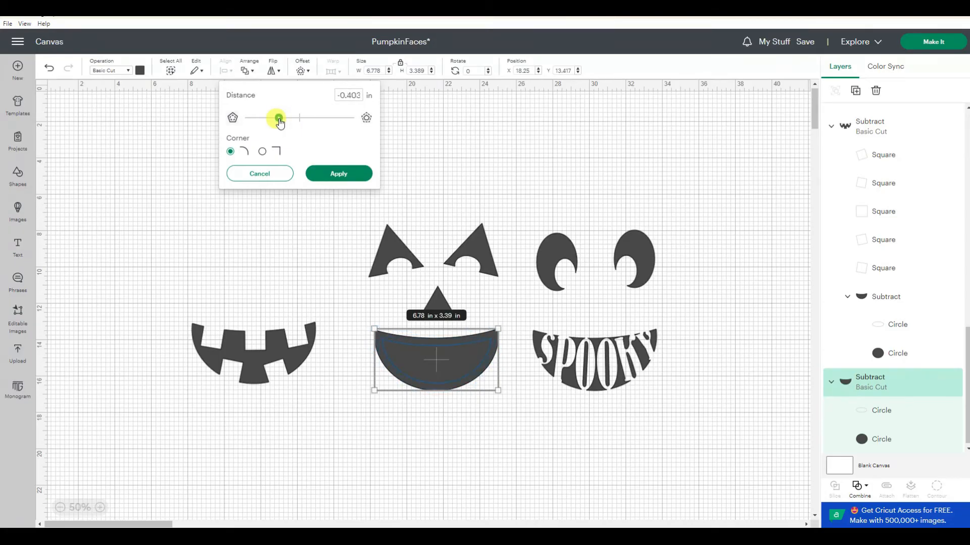
left_click(338, 175)
left_click_drag(368, 329, 515, 412)
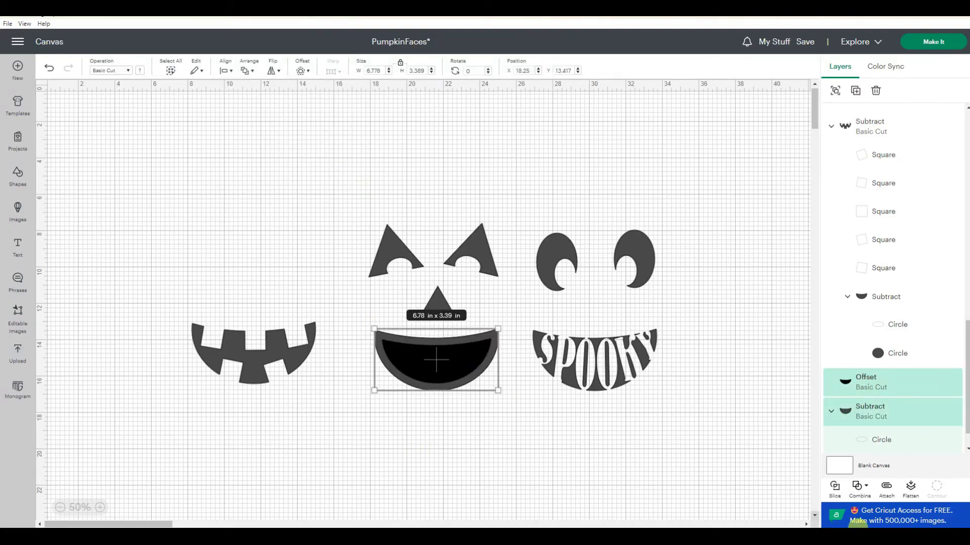
left_click(858, 486)
left_click(867, 397)
left_click(505, 454)
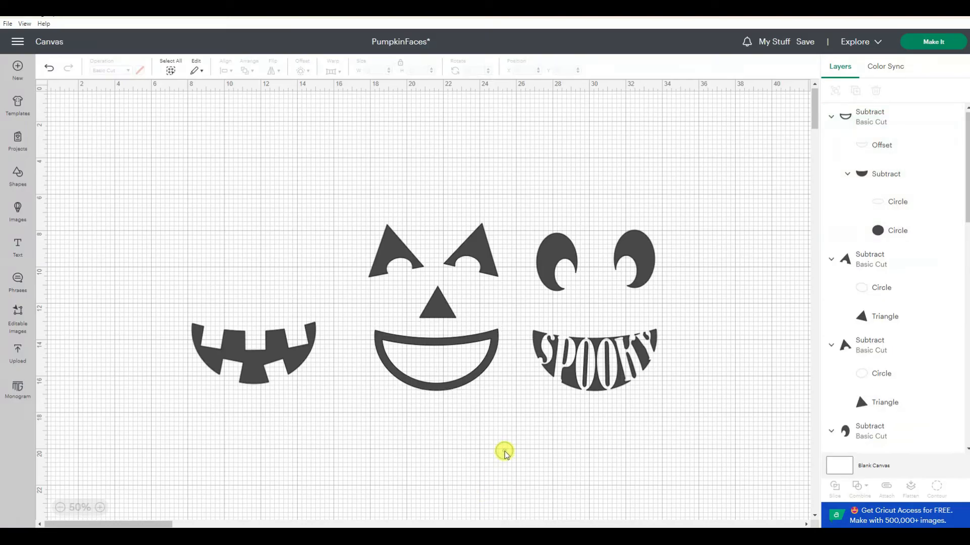
- Undo the recent mouth outline and eye edits
left_click(49, 68)
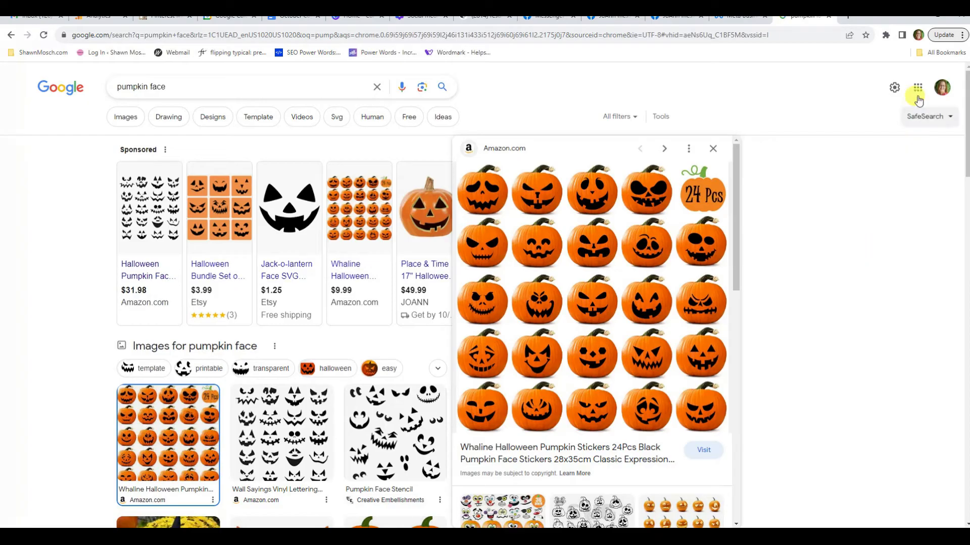
left_click(915, 19)
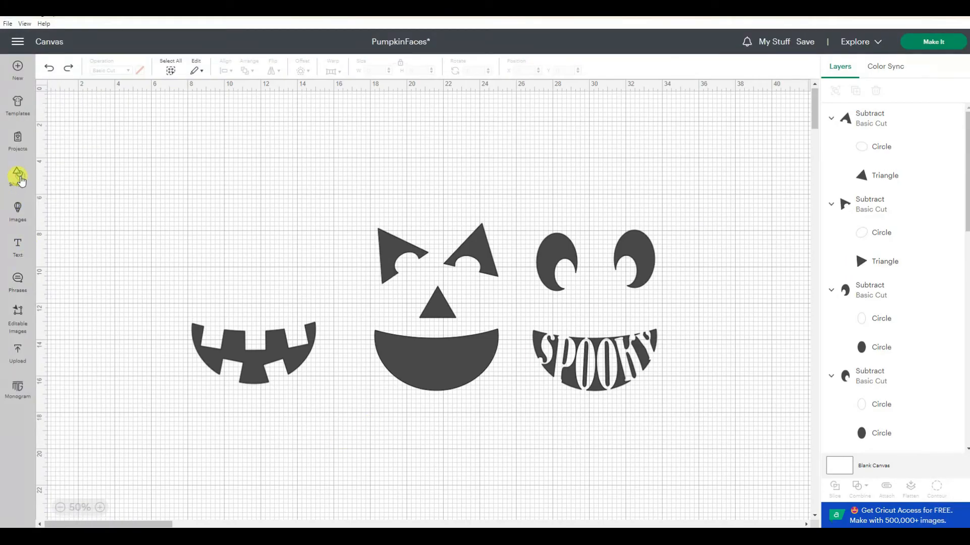
- Try duplicating the plain mouth, shifting the copy down and subtracting it to form a crescent smile
left_click(20, 180)
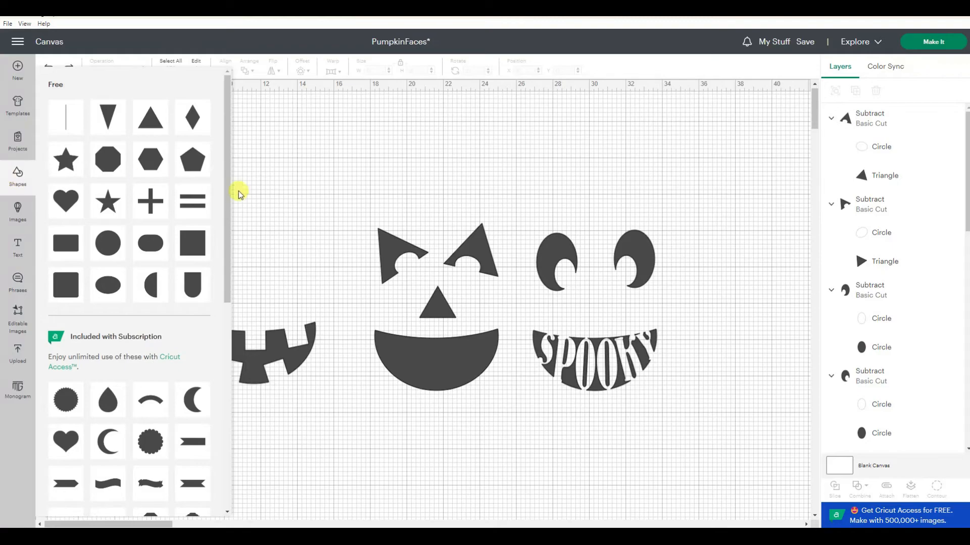
left_click(273, 210)
left_click(447, 369)
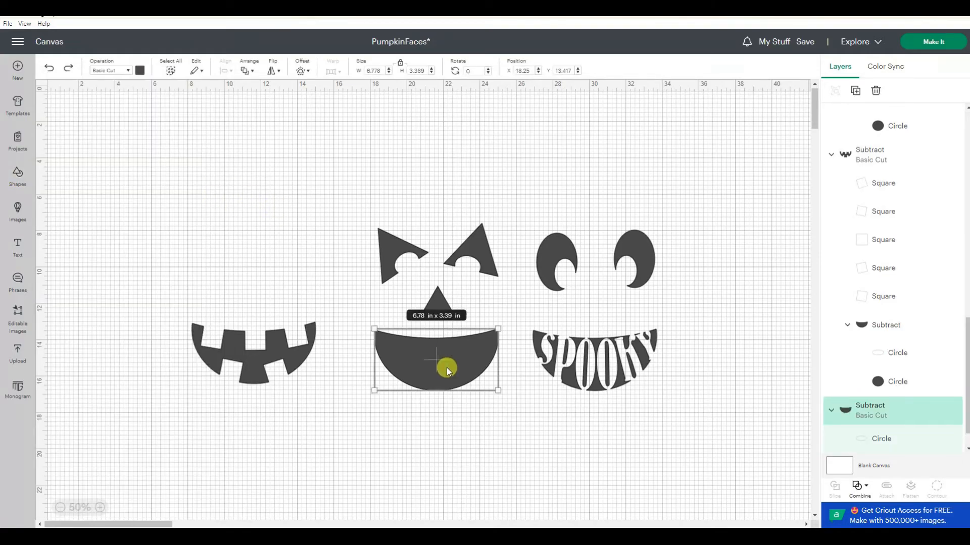
right_click(446, 369)
left_click(475, 145)
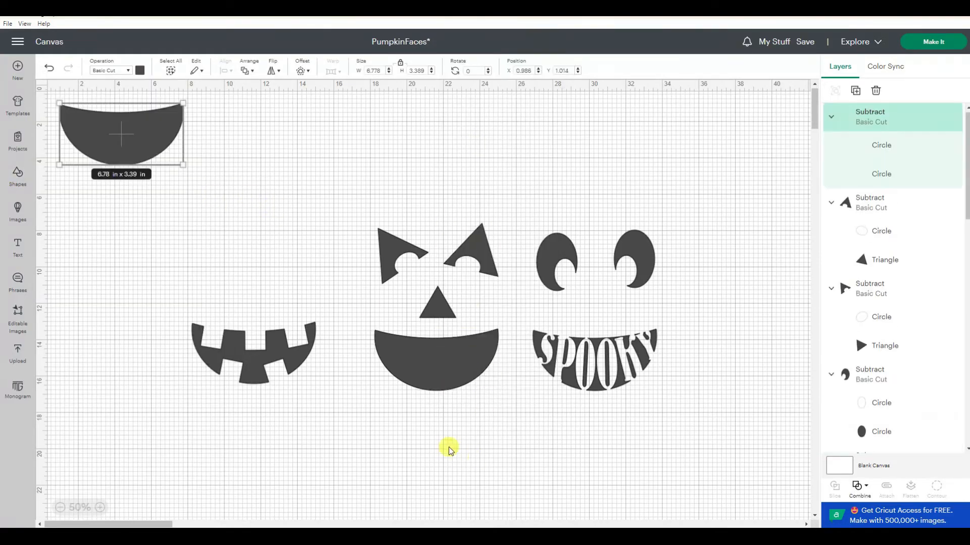
left_click_drag(215, 198, 435, 346)
left_click(100, 507)
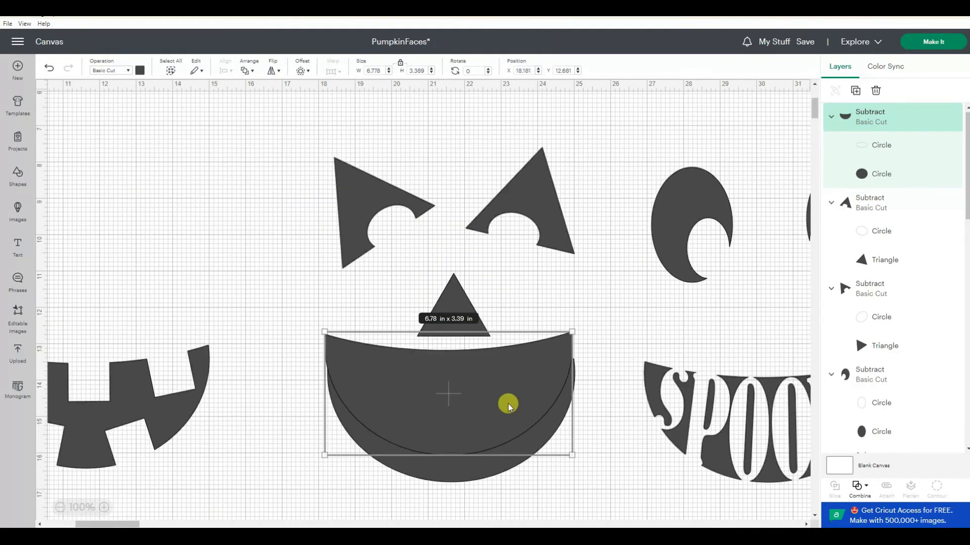
left_click_drag(508, 404, 511, 405)
left_click(481, 476, "shift")
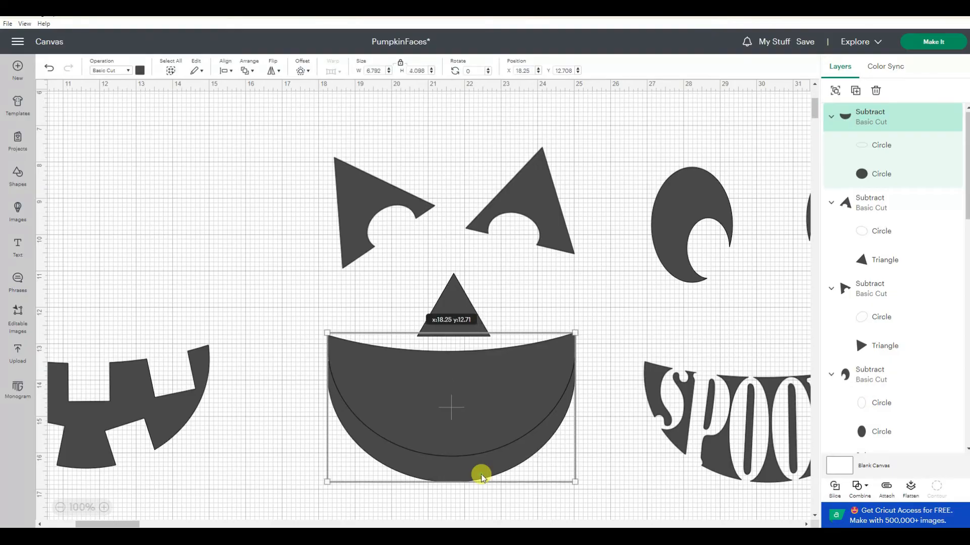
left_click(855, 487)
left_click(885, 394)
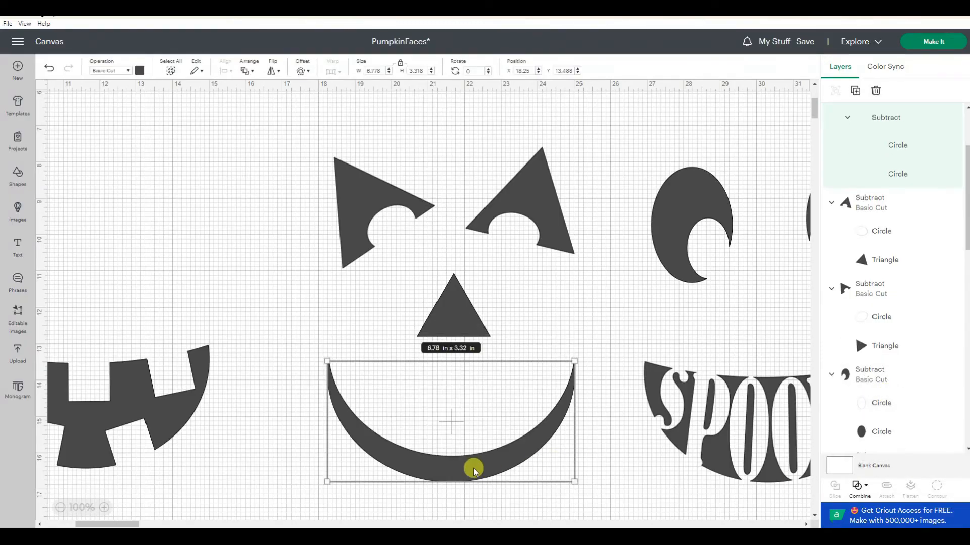
- Try rotating the left triangle eye, then undo back to the plain mouth and earlier eye layout
left_click(397, 237)
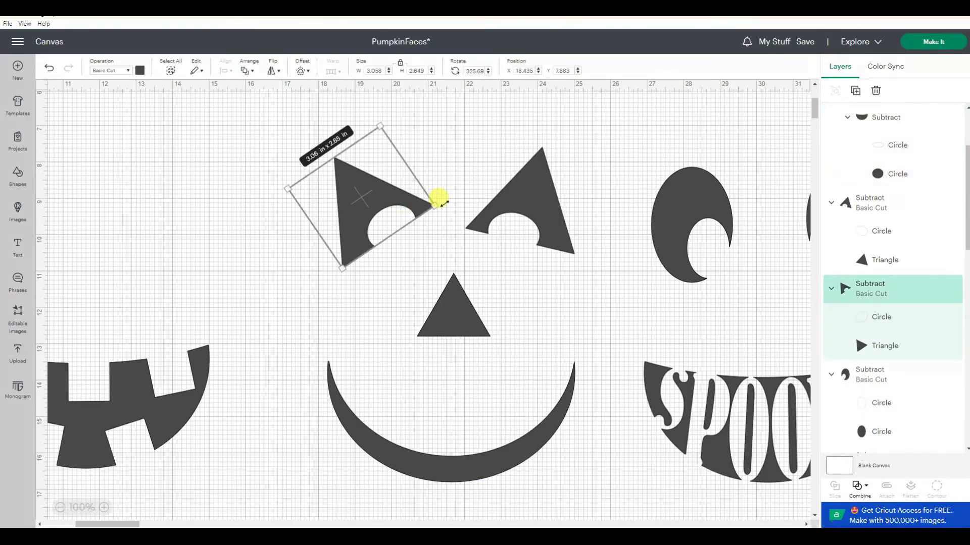
left_click_drag(438, 201, 432, 216)
left_click(49, 68)
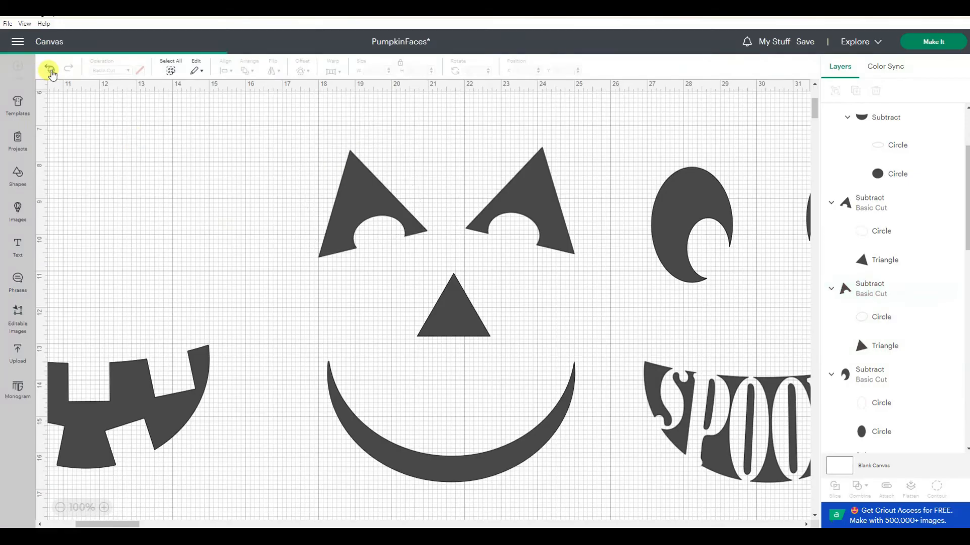
left_click(49, 69)
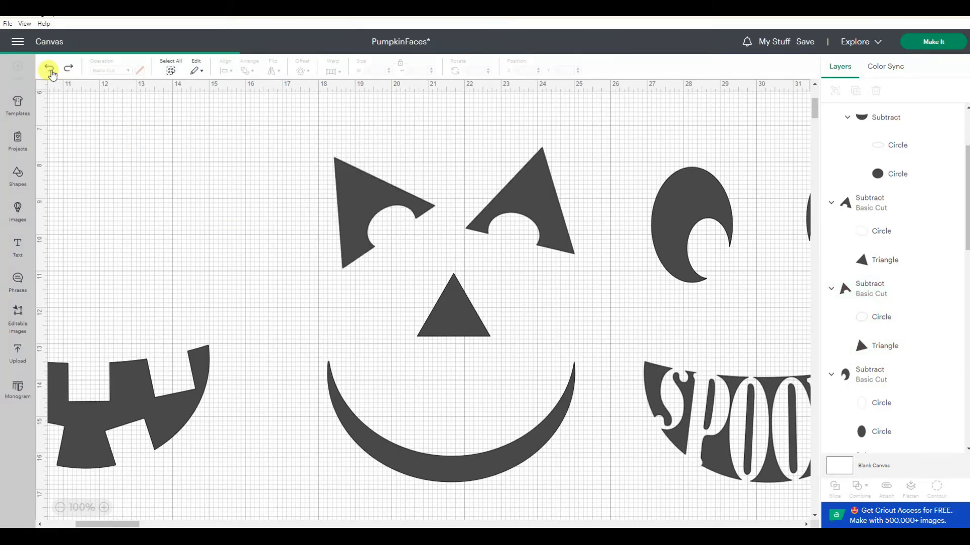
left_click(49, 68)
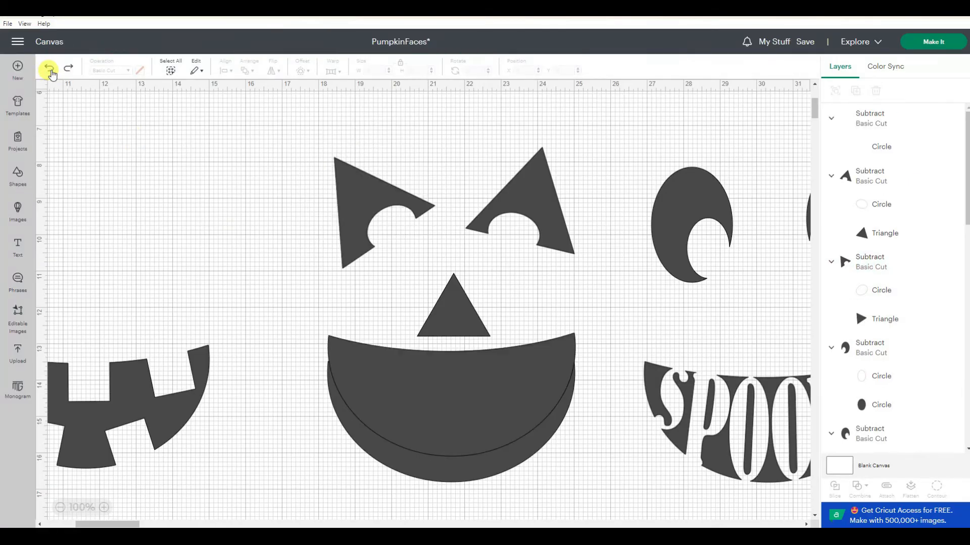
left_click(470, 392)
left_click(459, 188)
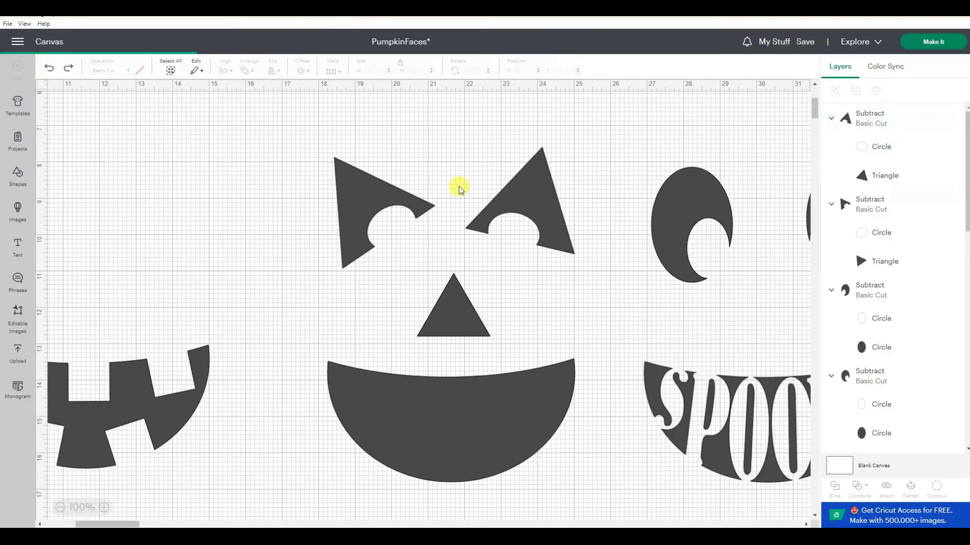
left_click(412, 212)
left_click_drag(379, 126, 406, 140)
key("ctrl+z")
- Insert a diamond about 1.44 x 2.5 in and rotate it onto the plain mouth's upper left edge as a fang
left_click(18, 175)
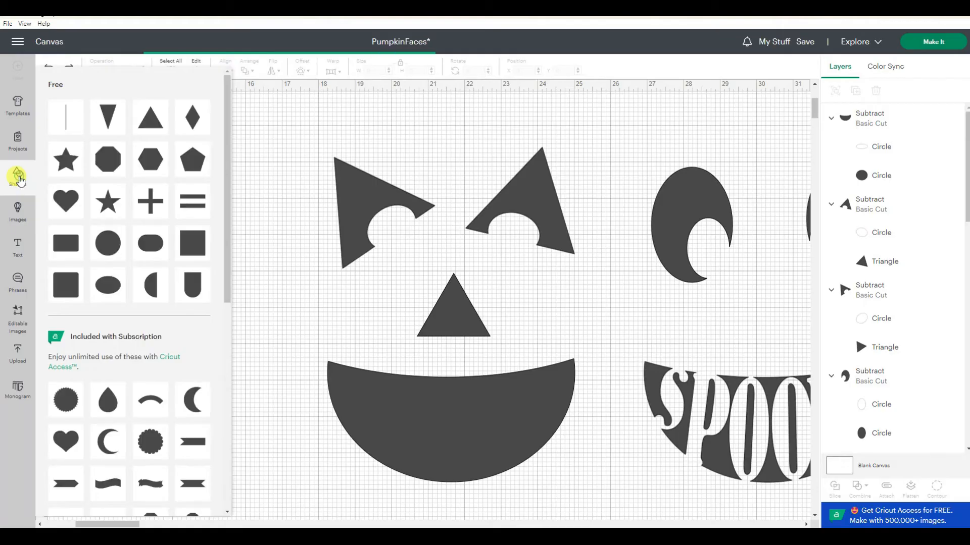
left_click(186, 119)
left_click_drag(104, 156, 409, 397)
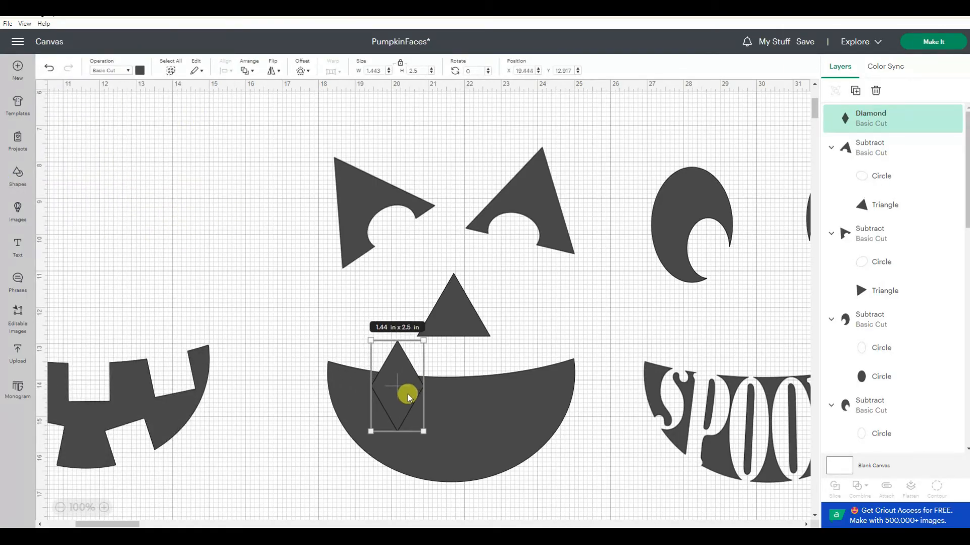
left_click_drag(422, 422, 404, 382)
left_click(422, 205, "shift")
left_click(436, 175)
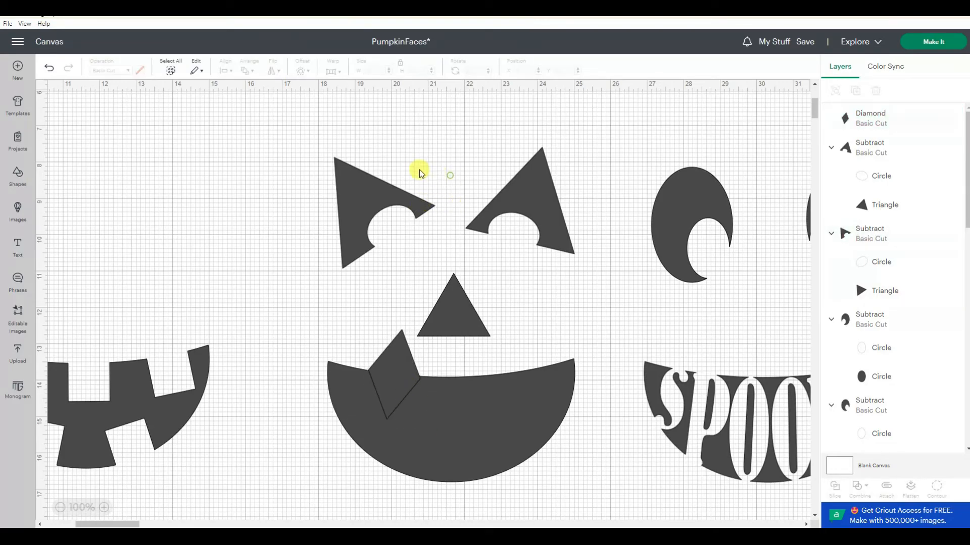
- Rotate both triangle eyes back to an upright position
left_click(407, 199)
left_click_drag(436, 197, 454, 238)
left_click(489, 216)
- Copy the diamond and place the copy on the mouth's upper right edge, rotated to about 350°
left_click(390, 366)
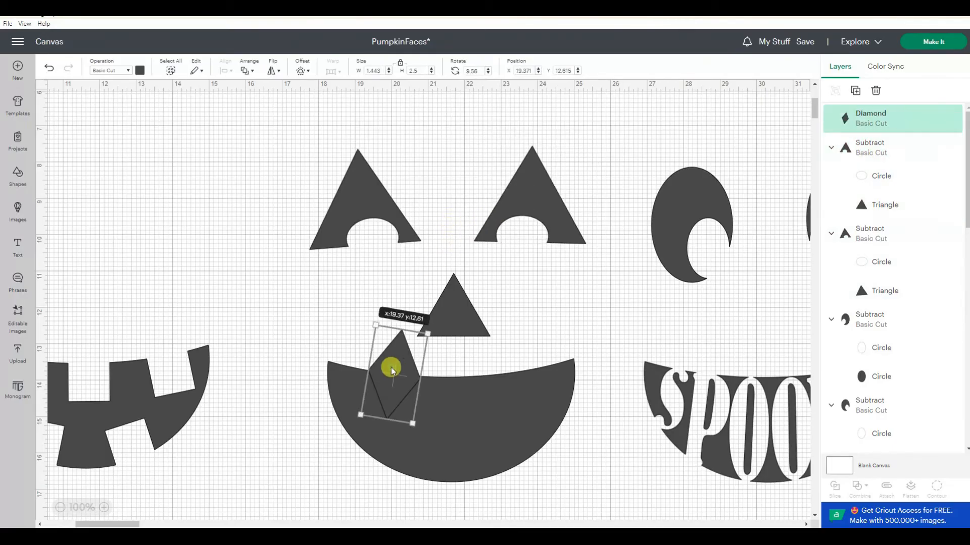
key("ctrl+c")
key("ctrl+v")
left_click_drag(102, 167, 510, 374)
left_click_drag(565, 329, 548, 310)
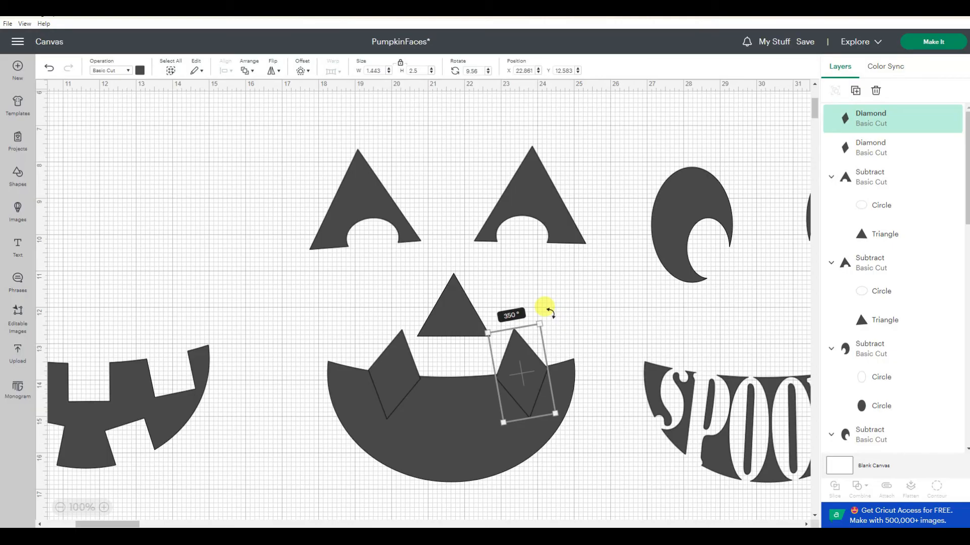
- Select both diamonds with the plain mouth and subtract them to cut two fangs
left_click(386, 379)
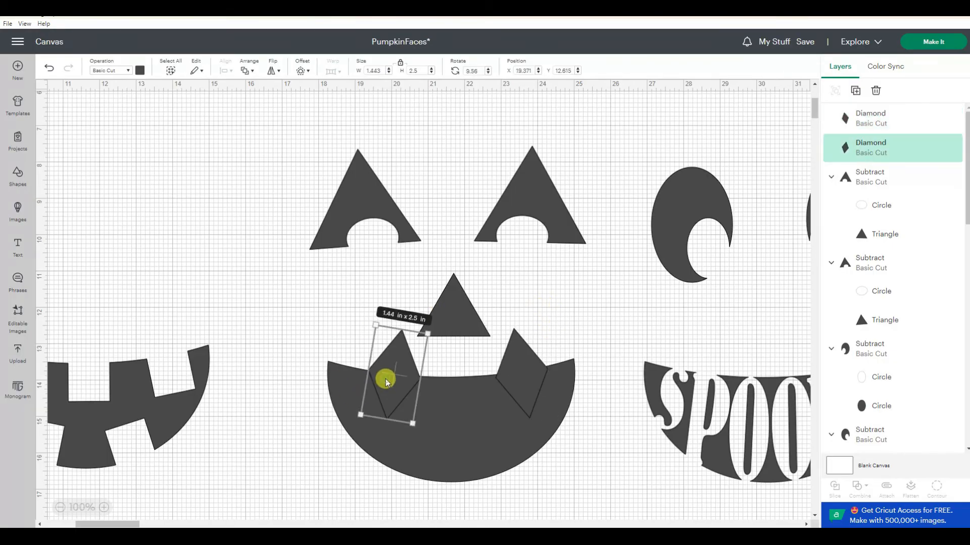
left_click(529, 383, "shift")
left_click(494, 438, "shift")
left_click(857, 488)
left_click(892, 398)
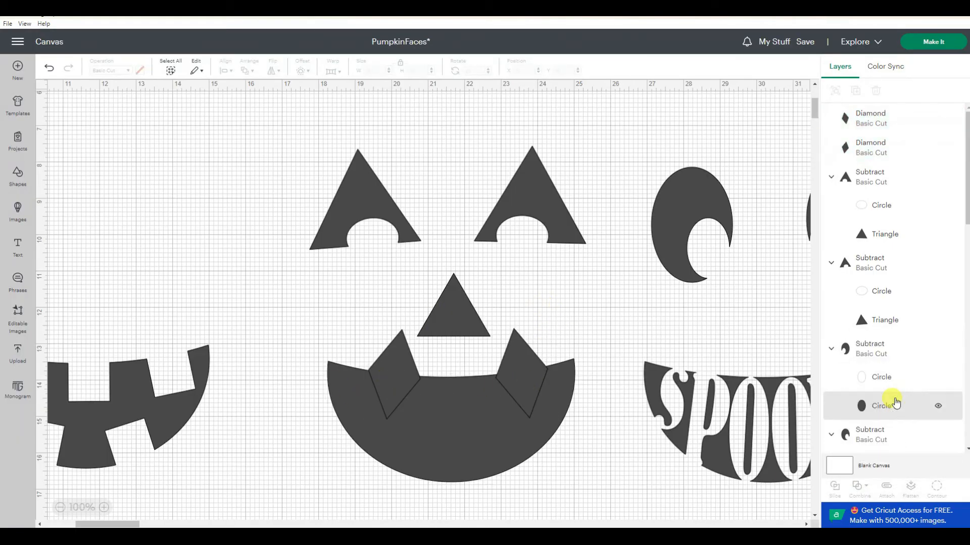
left_click(597, 342)
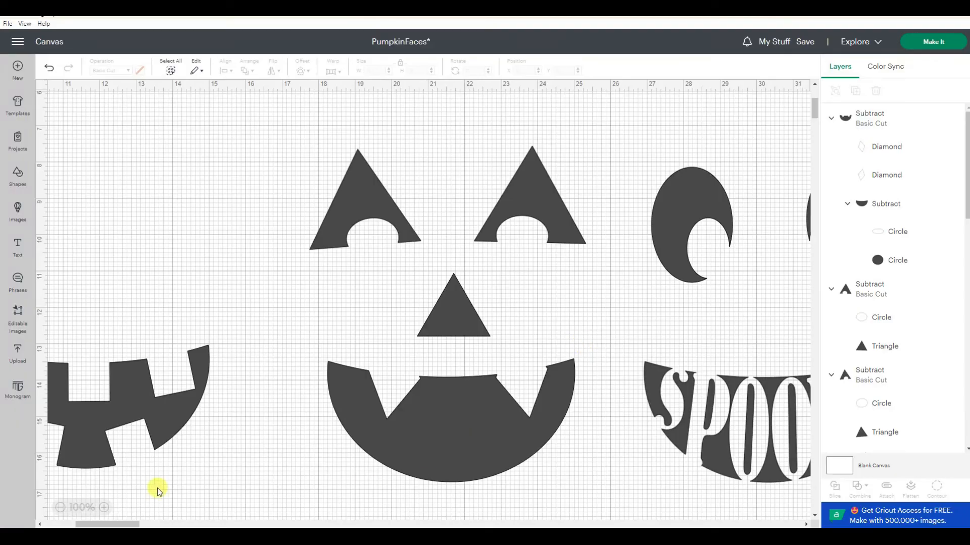
- Browse Google Images results for pumpkin face designs for ideas
left_click(60, 508)
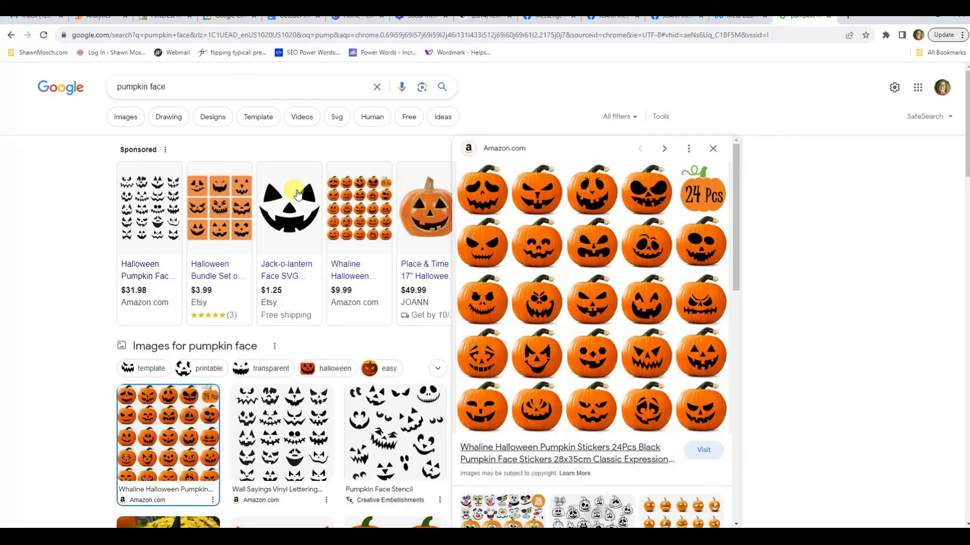
left_click(126, 117)
mouse_move(693, 327)
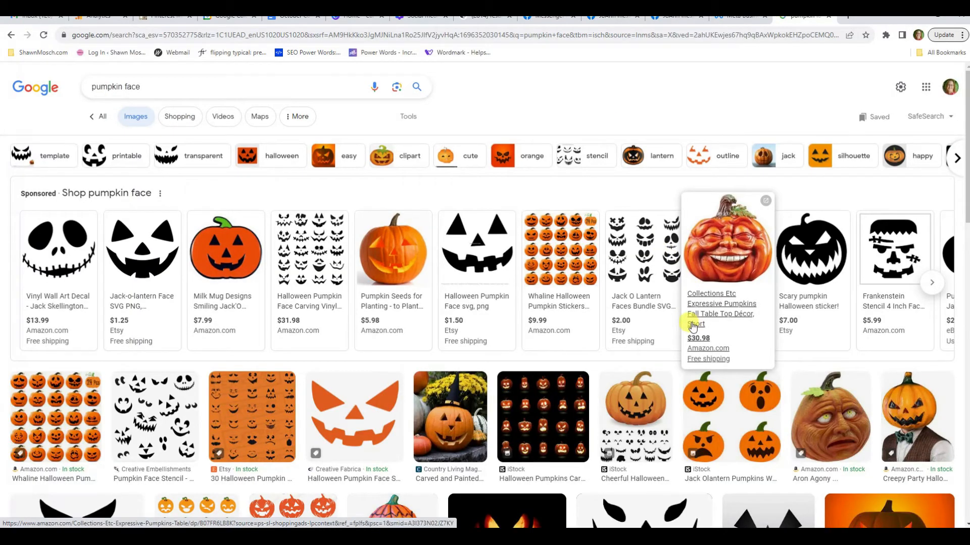
scroll(707, 441, "down", 2)
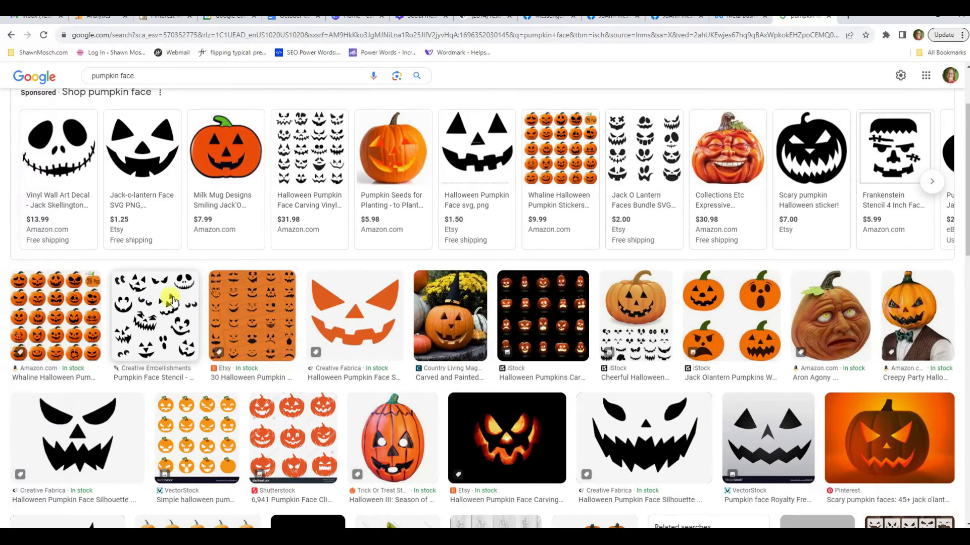
left_click(172, 301)
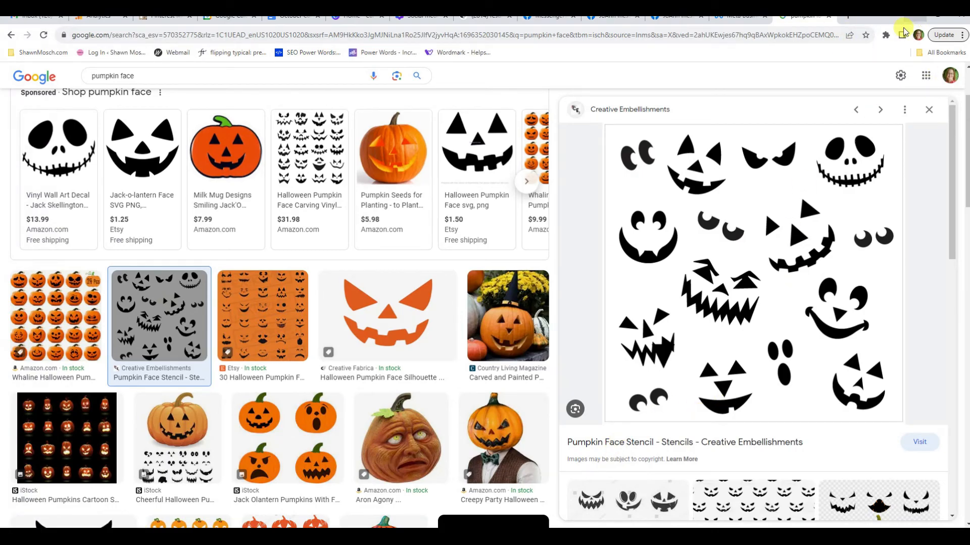
scroll(499, 275, "down", 3)
scroll(500, 276, "up", 4)
scroll(501, 278, "down", 3)
scroll(501, 277, "down", 5)
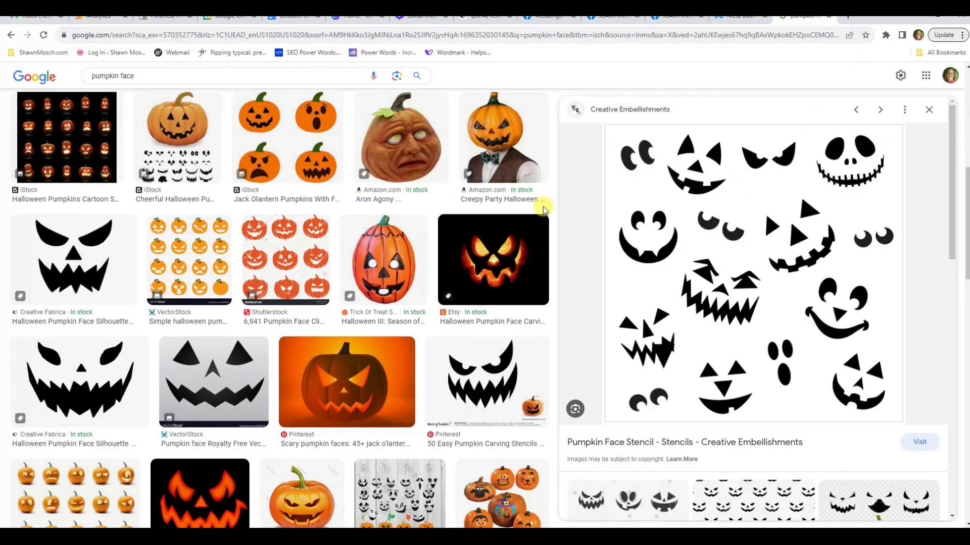
scroll(354, 303, "down", 3)
left_click(422, 357)
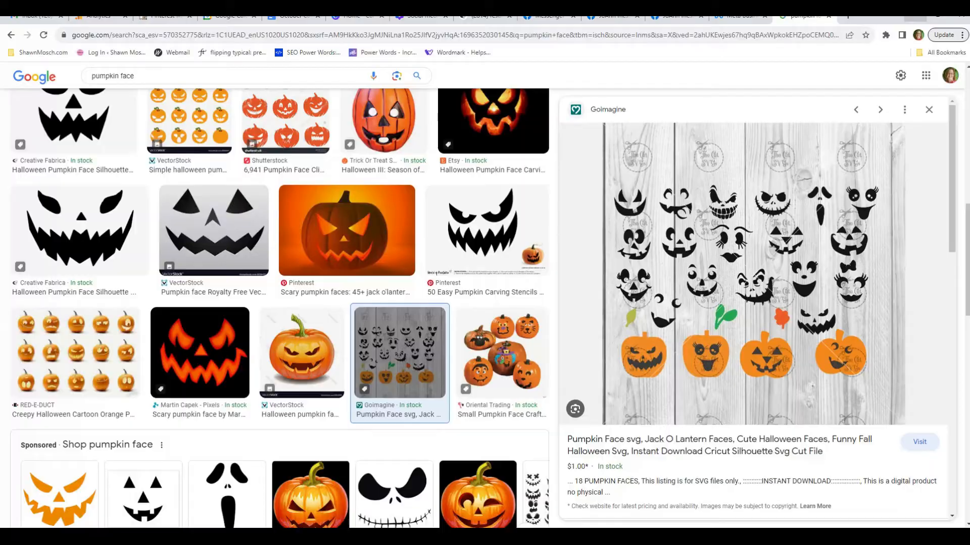
left_click(915, 15)
- Add an oval nose about 1.87 x 1.32 in between the crescent eyes above the SPOOKY mouth
left_click(20, 178)
left_click(182, 288)
left_click_drag(101, 139, 695, 322)
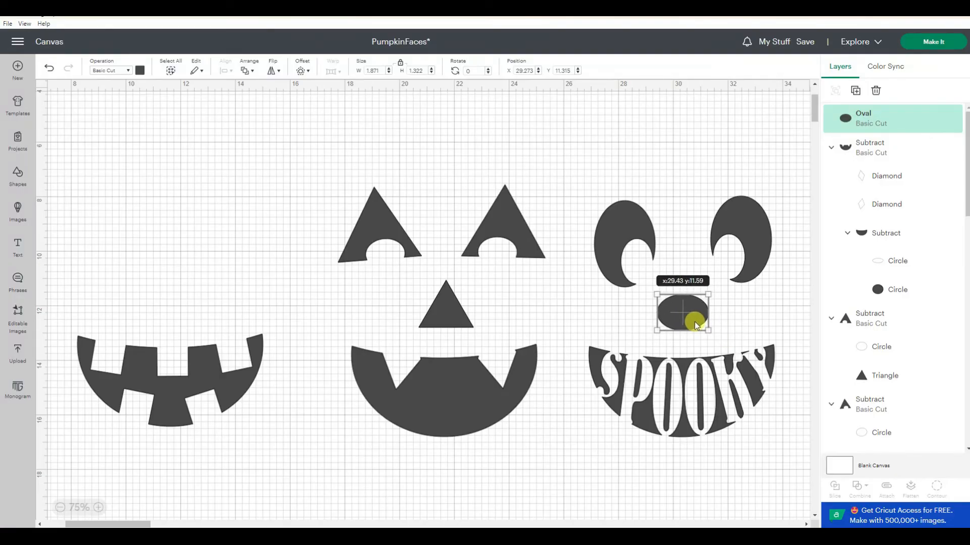
left_click(365, 470)
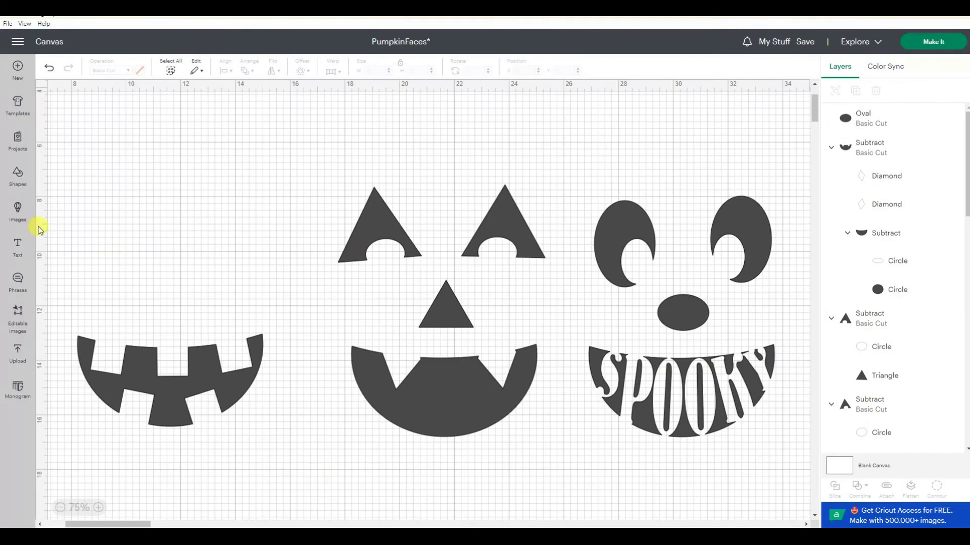
- Add a half circle shape and rotate it about 90°
left_click(60, 508)
left_click(17, 174)
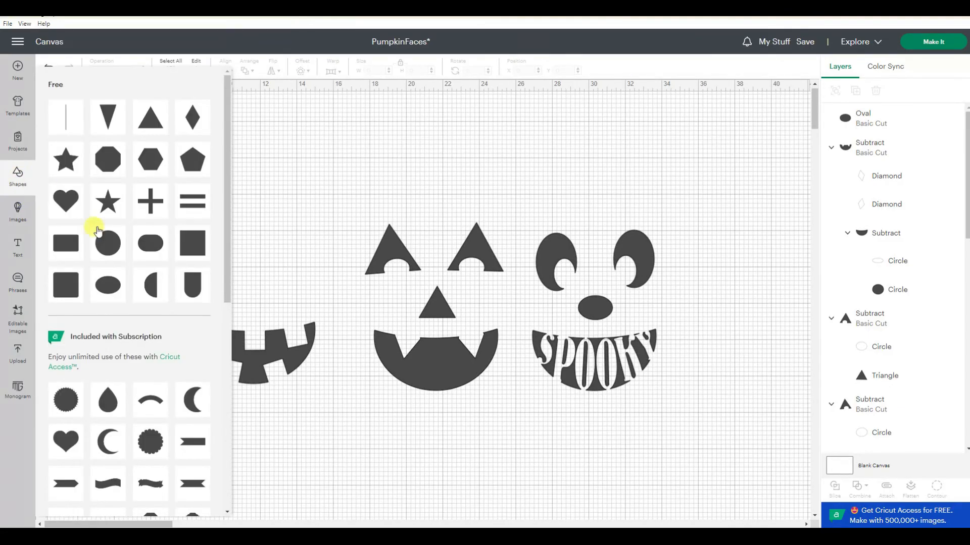
left_click(96, 233)
left_click_drag(153, 215, 168, 246)
left_click_drag(169, 160, 161, 204)
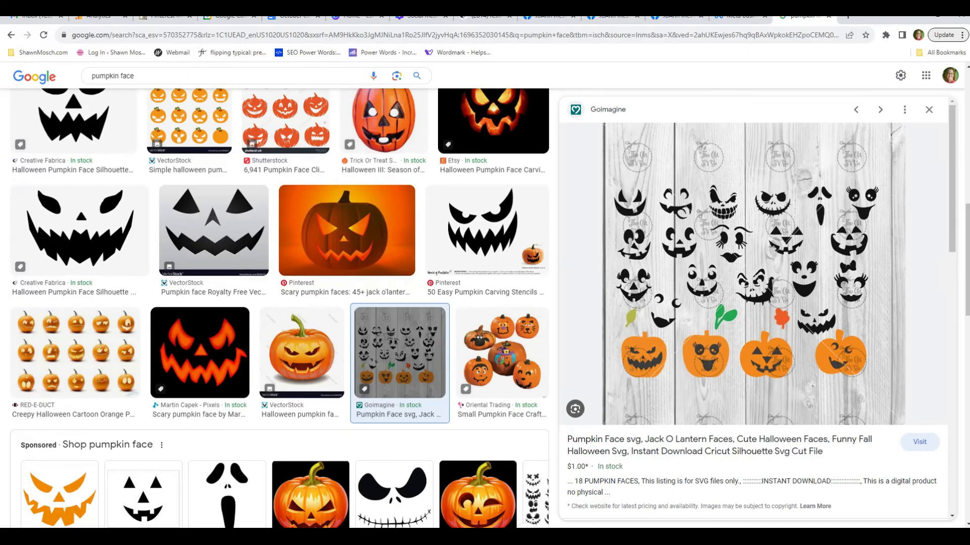
- Enlarge and tilt the half circle into a slanted eye on the left side of the canvas
left_click(534, 496)
scroll(400, 423, "down", 2)
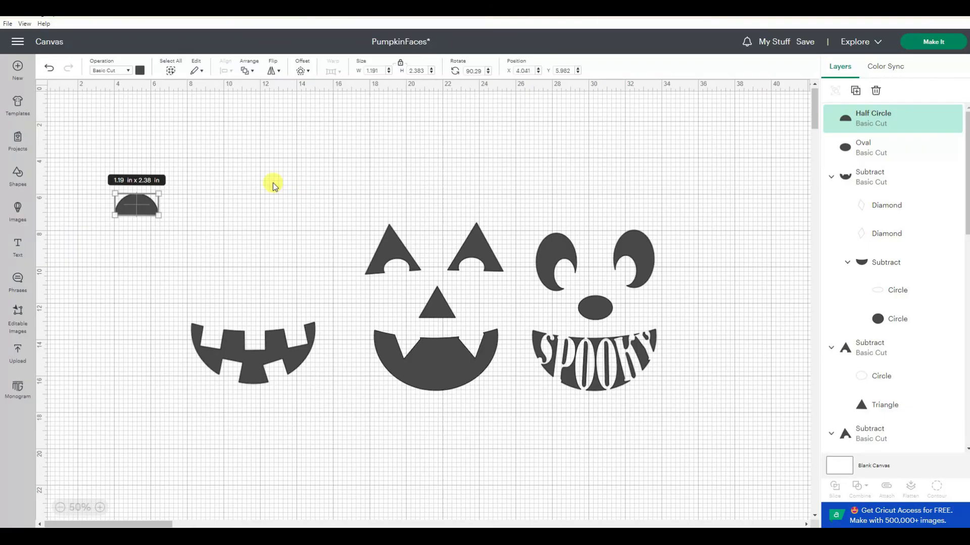
left_click_drag(159, 216, 99, 137)
left_click(171, 257)
left_click_drag(136, 201, 219, 256)
left_click(100, 508)
left_click(42, 236)
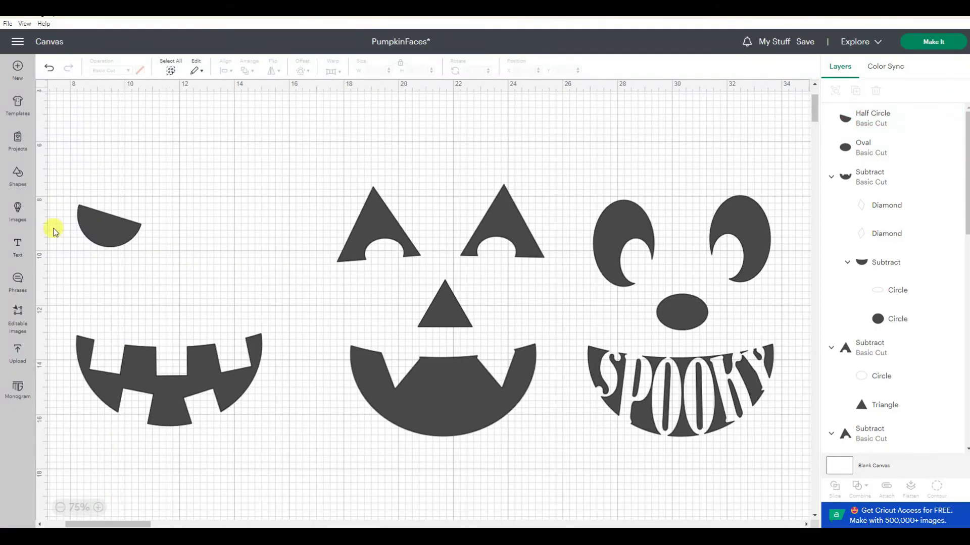
- Place a small circle on the half circle's lower edge and subtract it to notch the eye
left_click(14, 174)
left_click(111, 246)
left_click_drag(121, 165, 118, 246)
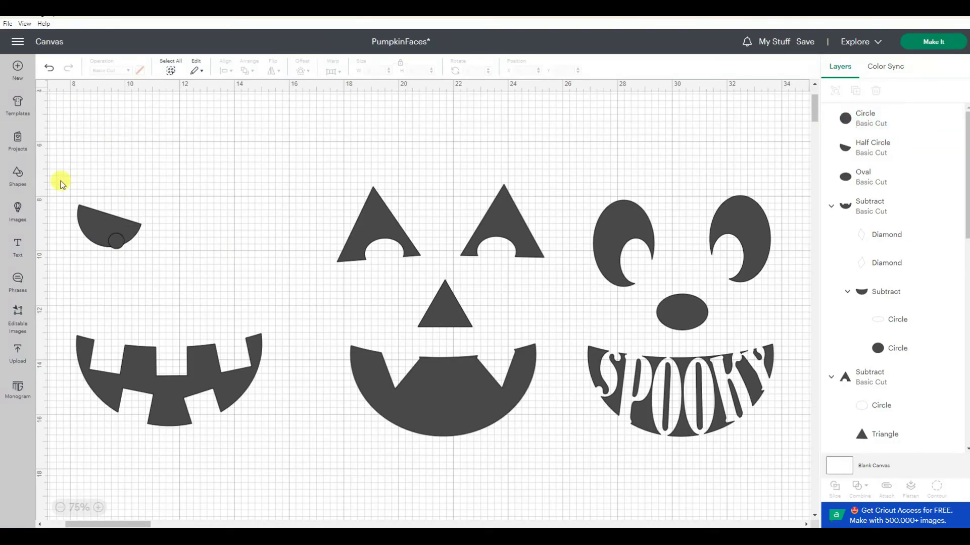
left_click_drag(60, 182, 144, 265)
left_click(859, 488)
left_click(883, 430)
- Duplicate the notched eye, flip the copy horizontally and move it beside the original
right_click(133, 231)
left_click(162, 225)
left_click(273, 70)
left_click(281, 91)
left_click_drag(123, 145, 235, 229)
left_click(292, 289)
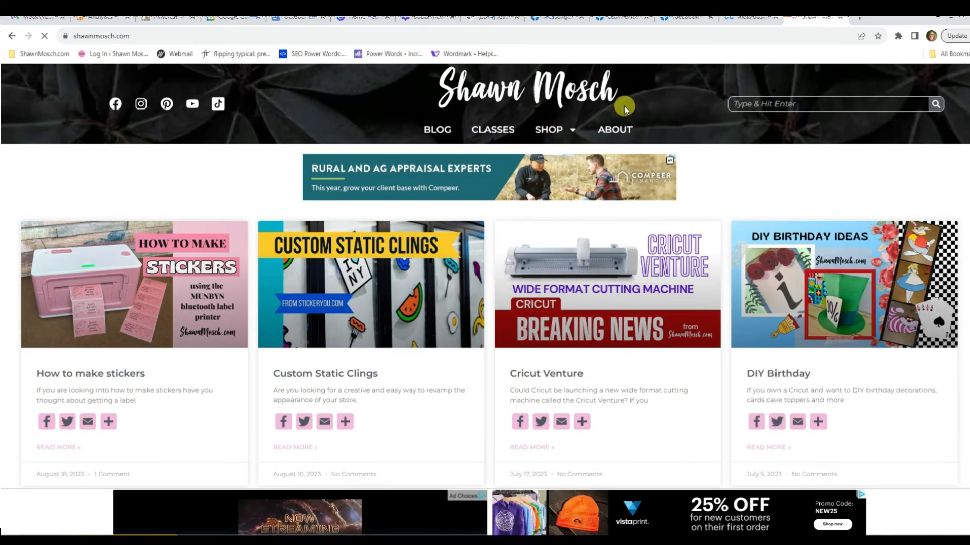
- Open the Classes page of the shawnmosch.com website
left_click(497, 134)
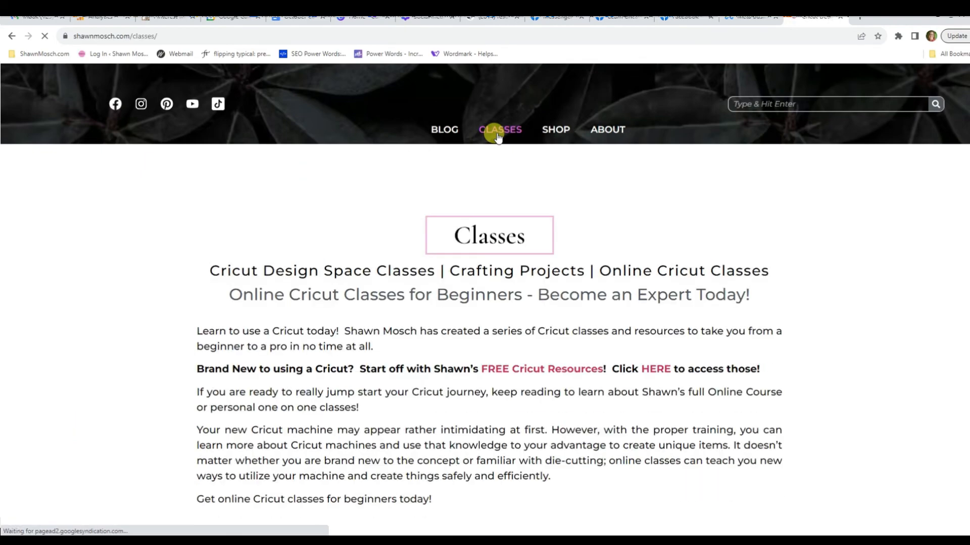
scroll(542, 218, "down", 4)
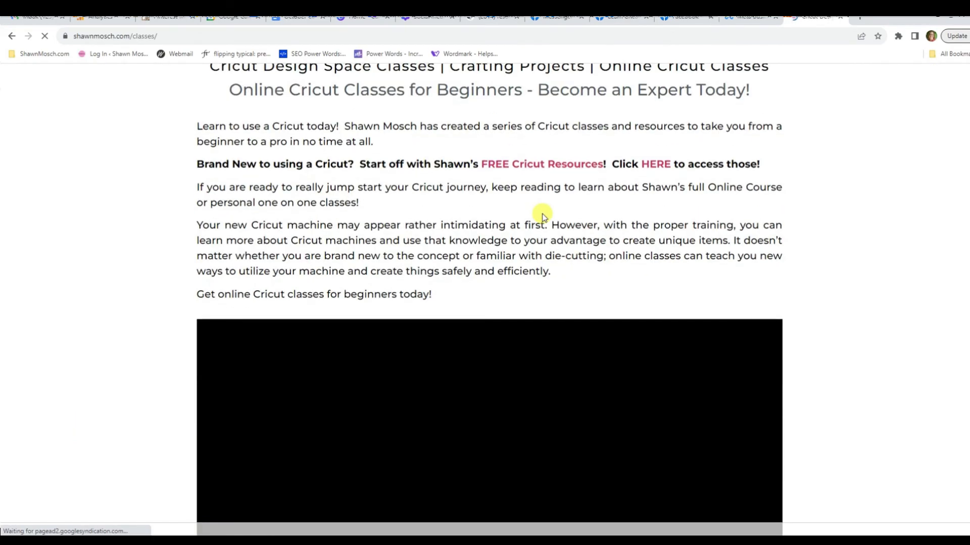
- Scroll down the Classes page to browse the online Cricut courses and in-person class offered
scroll(539, 184, "down", 12)
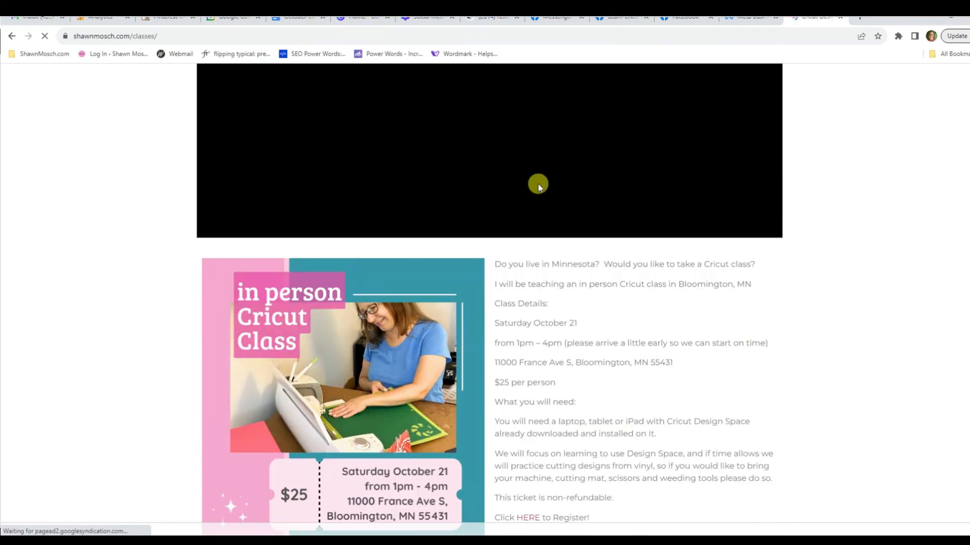
scroll(538, 186, "down", 3)
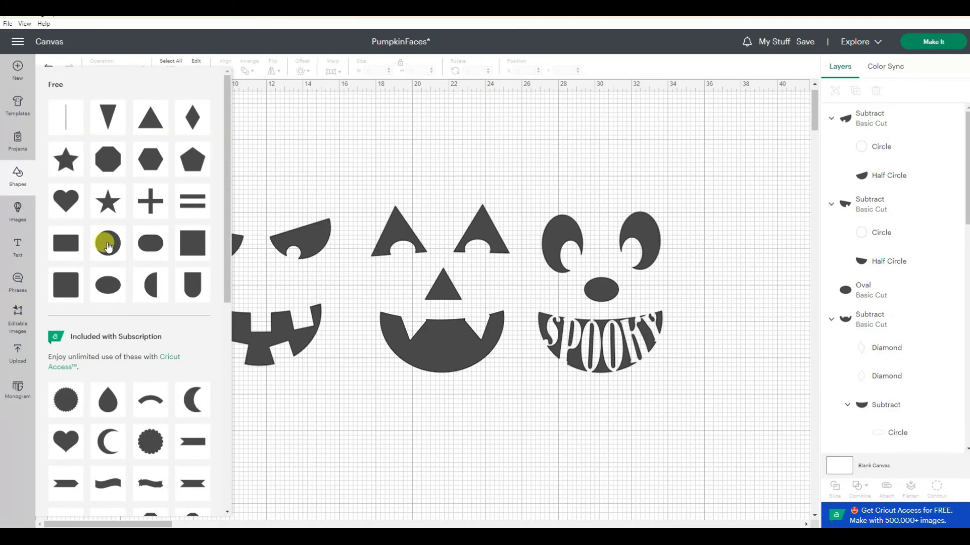
left_click(107, 246)
- Place a 2 inch circle below the angry eyes, duplicate it and shift the copy up to overlap
left_click_drag(76, 127, 260, 275)
right_click(269, 289)
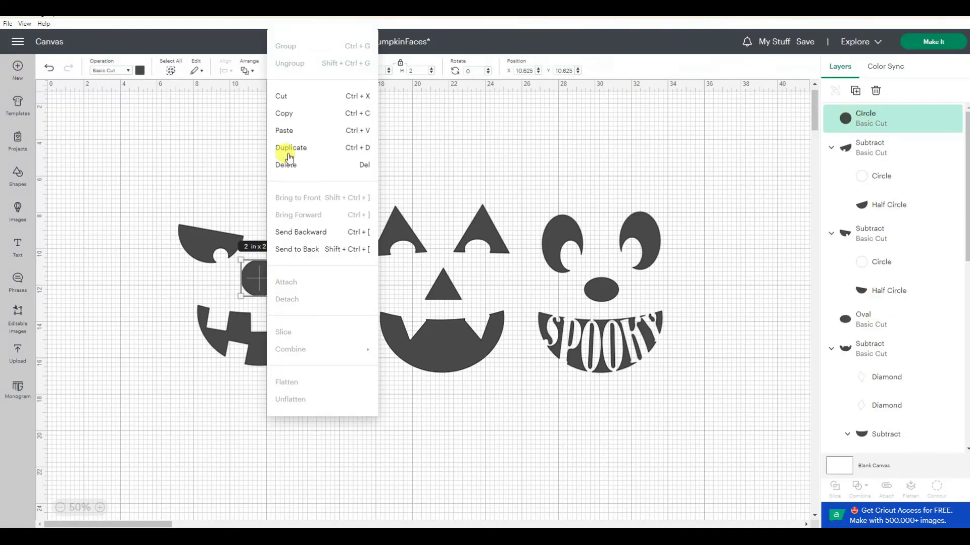
left_click(287, 148)
left_click_drag(98, 132, 268, 298)
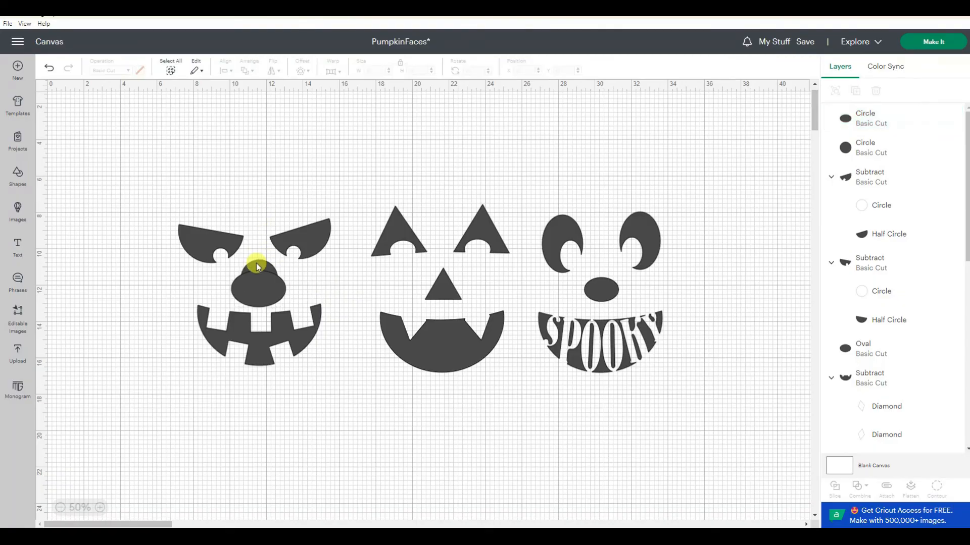
- Select both overlapping circles and subtract them to form a crescent nose for the angry face
left_click(255, 263)
left_click(100, 508)
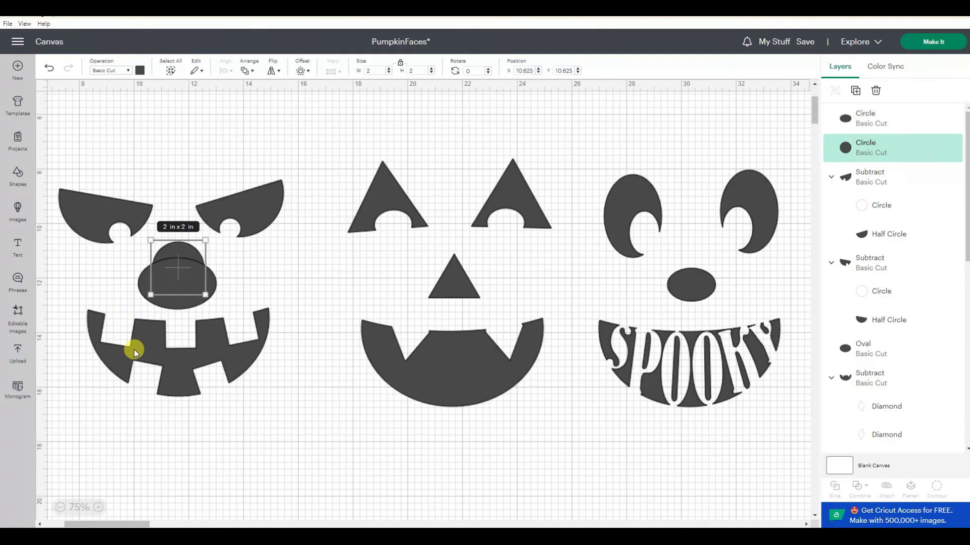
left_click(263, 276)
left_click(198, 256)
left_click(212, 284, "shift")
left_click(860, 486)
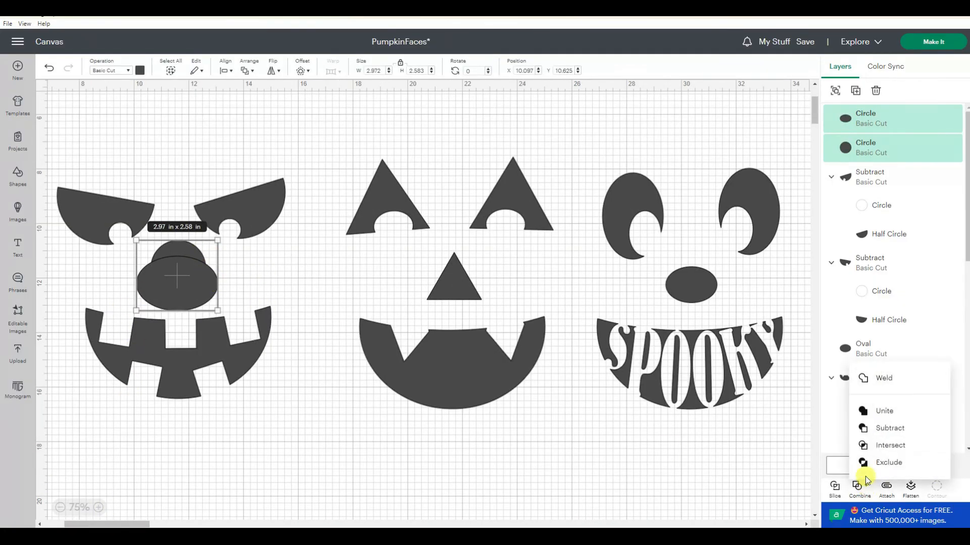
left_click(884, 424)
left_click_drag(172, 281, 173, 281)
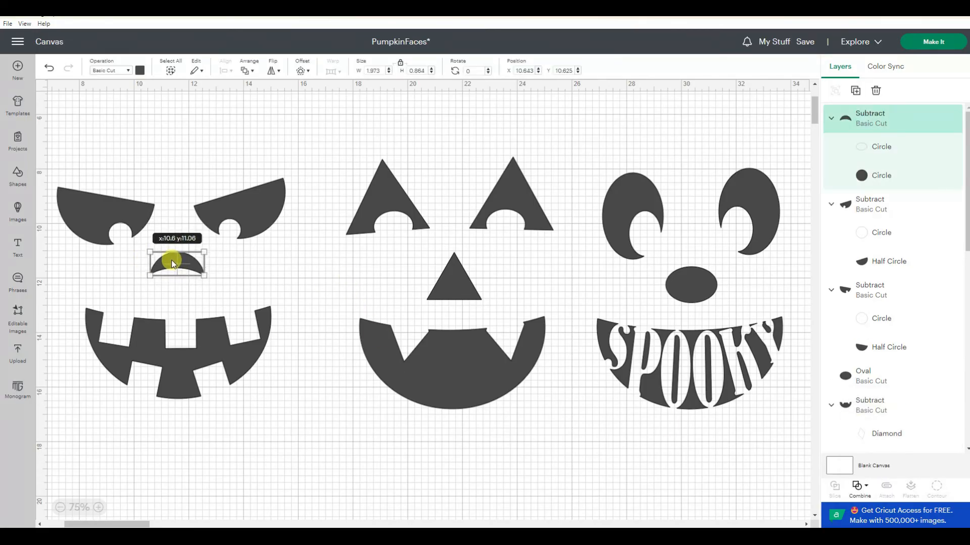
- Nudge the crescent nose into place between the angry eyes and mouth
left_click(58, 509)
left_click(59, 509)
left_click(256, 420)
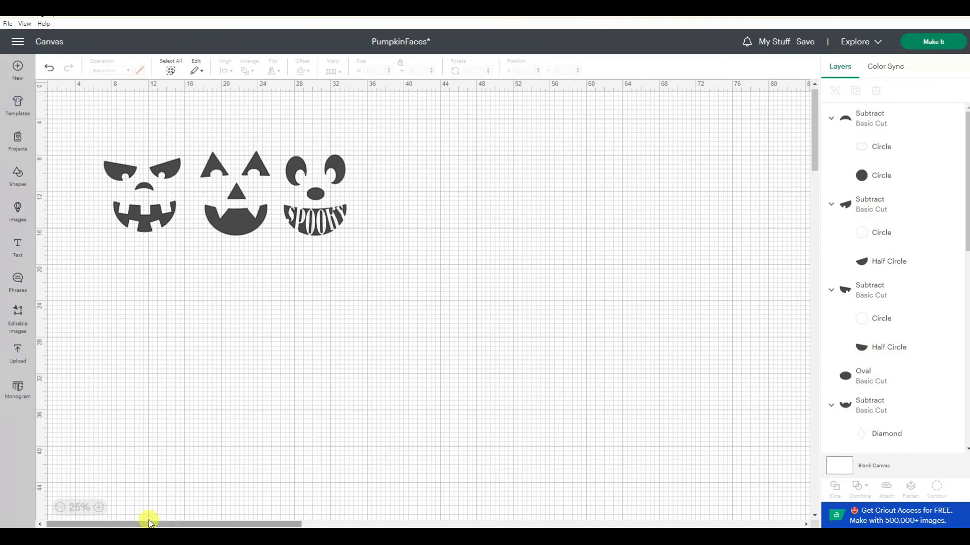
left_click(99, 507)
scroll(242, 501, "up", 5)
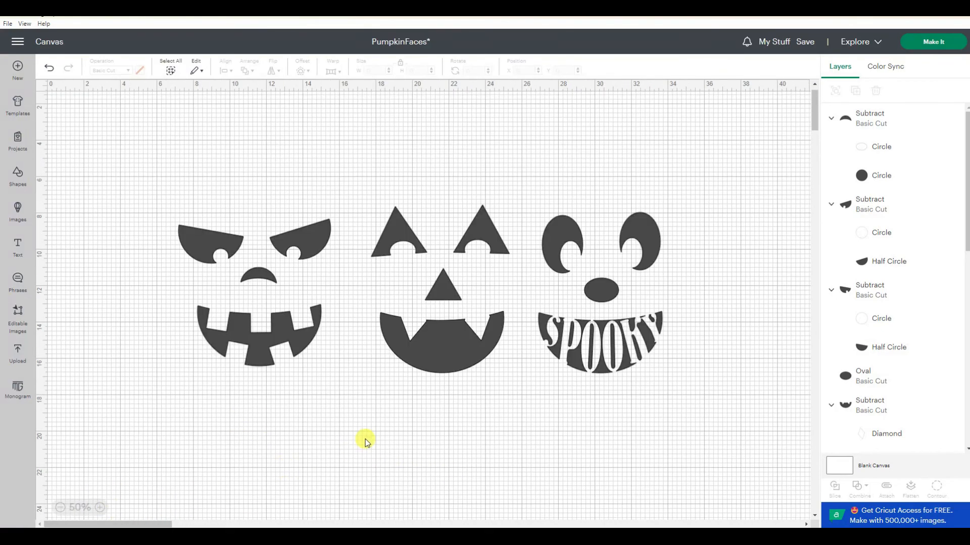
left_click_drag(597, 296, 225, 399)
mouse_move(259, 275)
left_mouse_down()
mouse_move(613, 286)
mouse_move(253, 282)
left_mouse_up()
left_click_drag(227, 393, 601, 297)
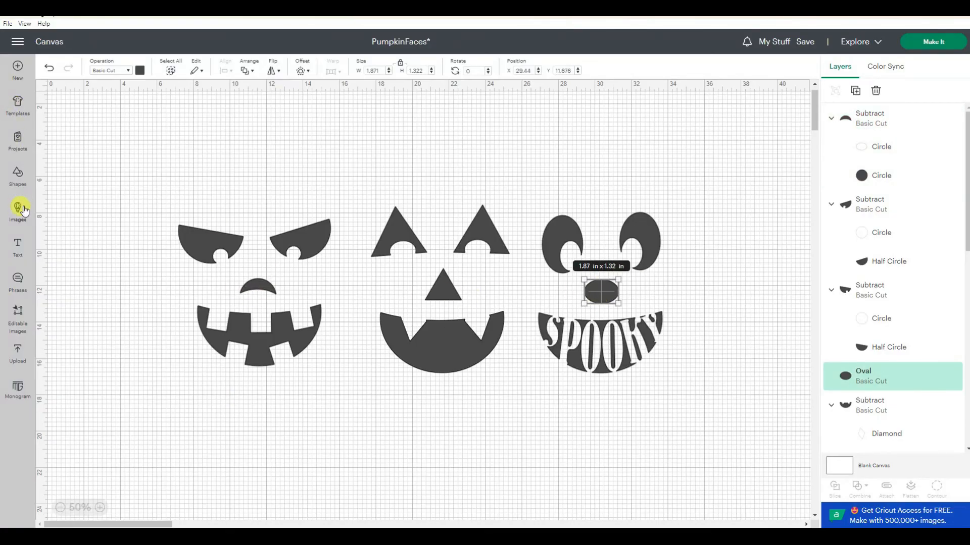
- Add a diamond shape and stretch it to about 3.8 by 6.4 inches on the left of the canvas
left_click(18, 173)
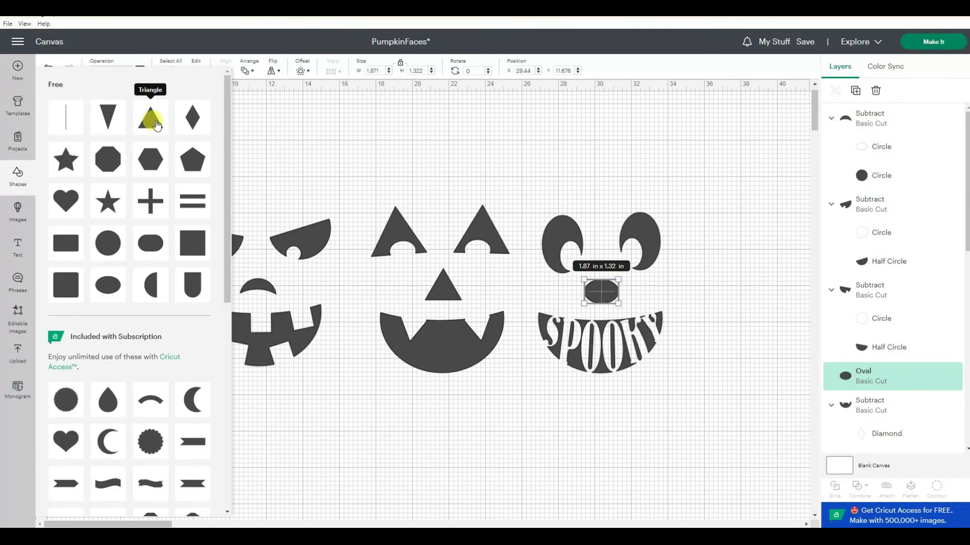
left_click(196, 121)
left_click_drag(83, 145, 130, 221)
left_click_drag(104, 162, 116, 221)
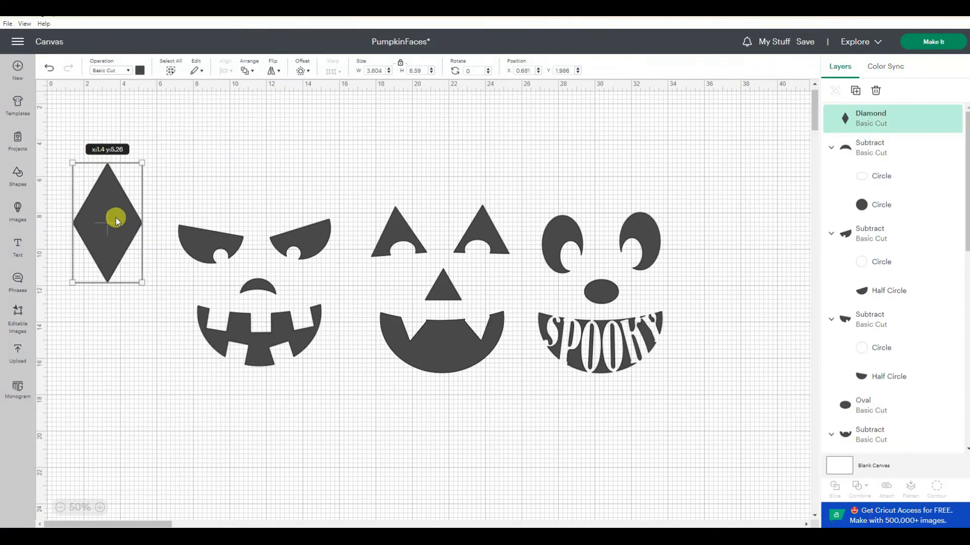
left_click_drag(117, 221, 138, 165)
- Move the spooky face's oval nose onto the diamond's middle and bring it to the front
left_click_drag(602, 293, 101, 180)
left_click(247, 71)
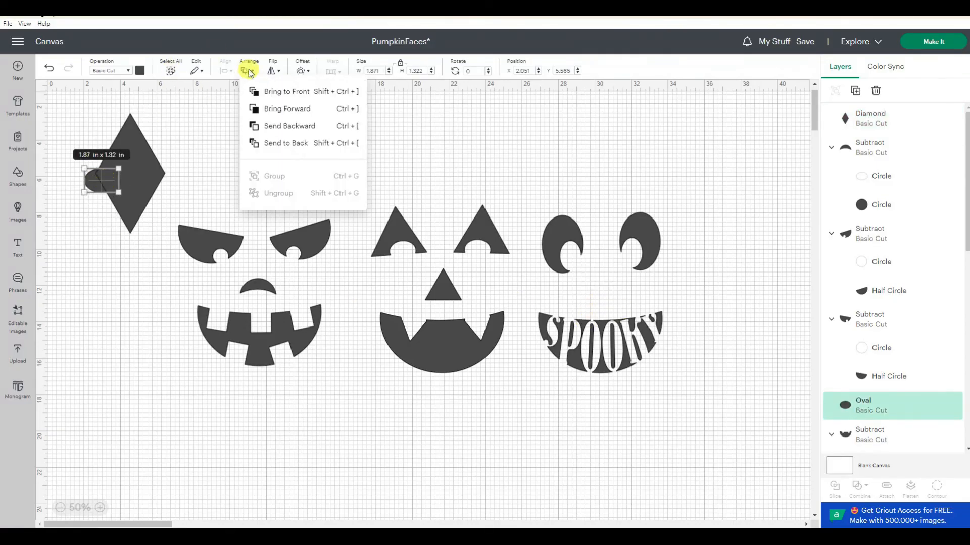
left_click(274, 97)
left_click_drag(119, 192, 141, 187)
- Try subtracting the oval from the diamond, then undo the subtraction
left_click(251, 136)
left_click_drag(242, 104, 81, 242)
left_click(858, 487)
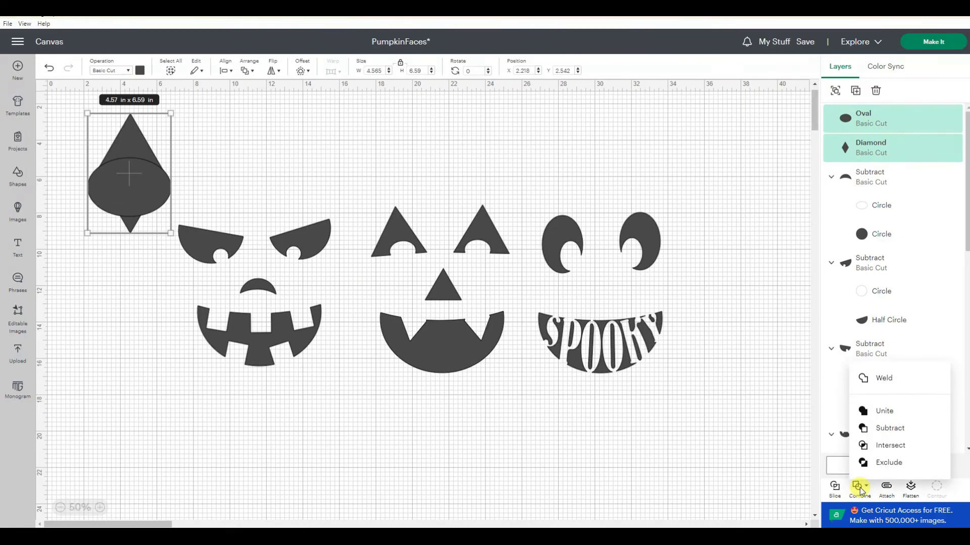
left_click(889, 429)
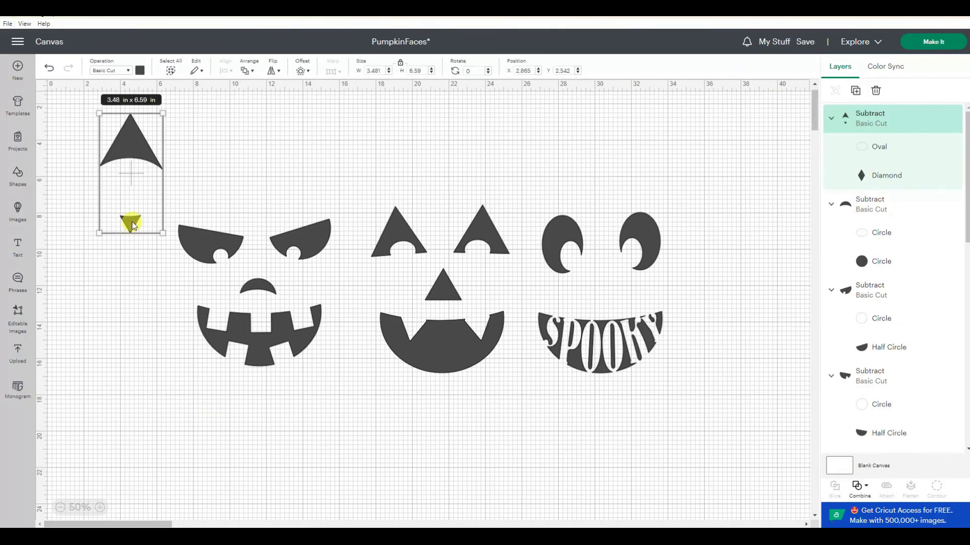
left_click(49, 67)
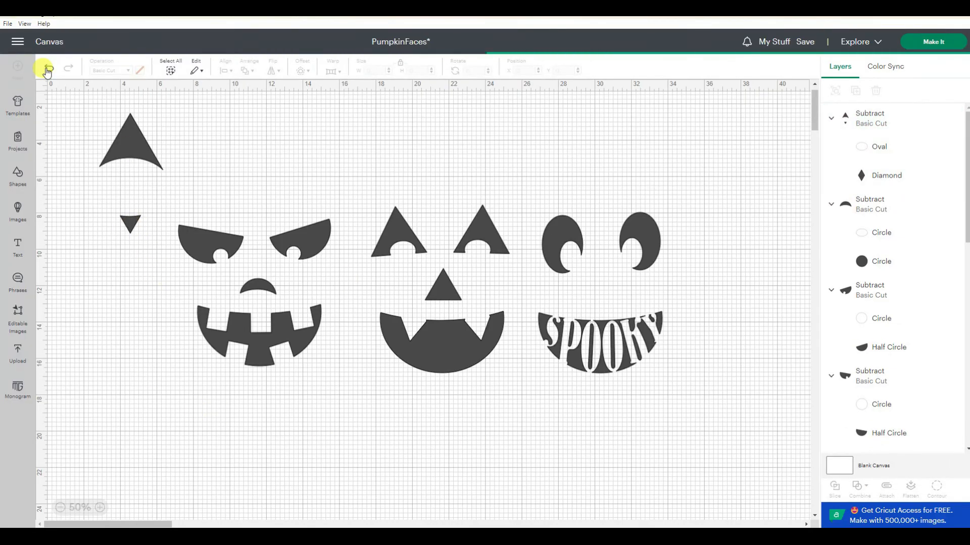
- Slice the diamond with the oval and move the upper triangle piece aside
left_click_drag(177, 107, 81, 241)
left_click(835, 486)
left_click_drag(119, 141, 286, 136)
- Delete the leftover slice pieces, keeping only the upper triangle
left_click(937, 487)
left_click(693, 58)
left_click(156, 181)
key("Delete")
left_click(144, 182)
key("Delete")
left_click(121, 182)
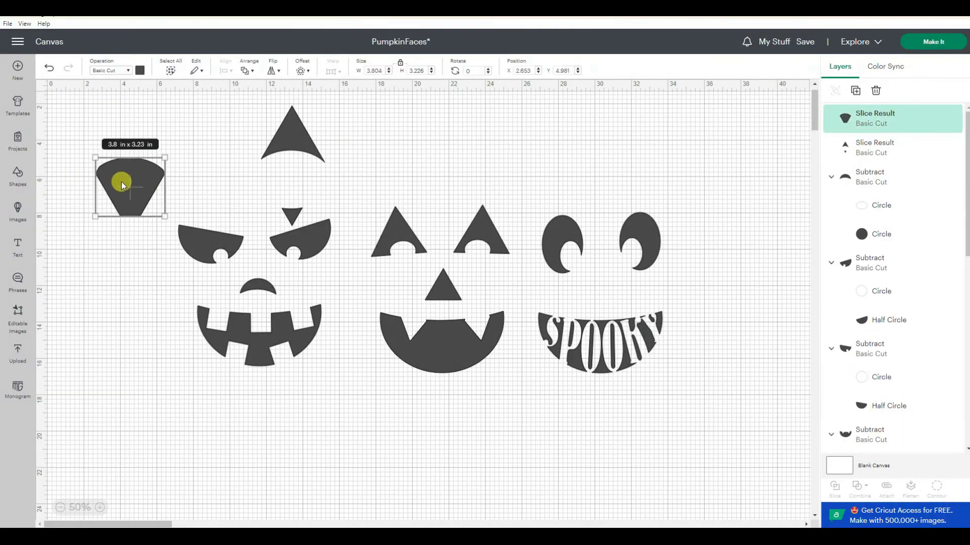
key("Delete")
- Move the triangle onto the spooky face as its new nose
left_click(936, 486)
left_click(439, 326)
left_click(693, 58)
left_click_drag(309, 155, 628, 302)
left_click(725, 273)
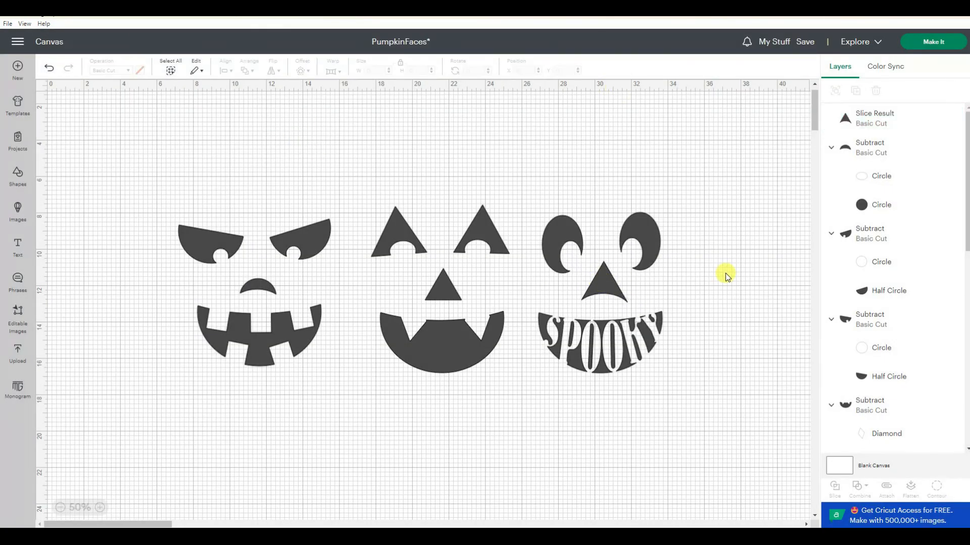